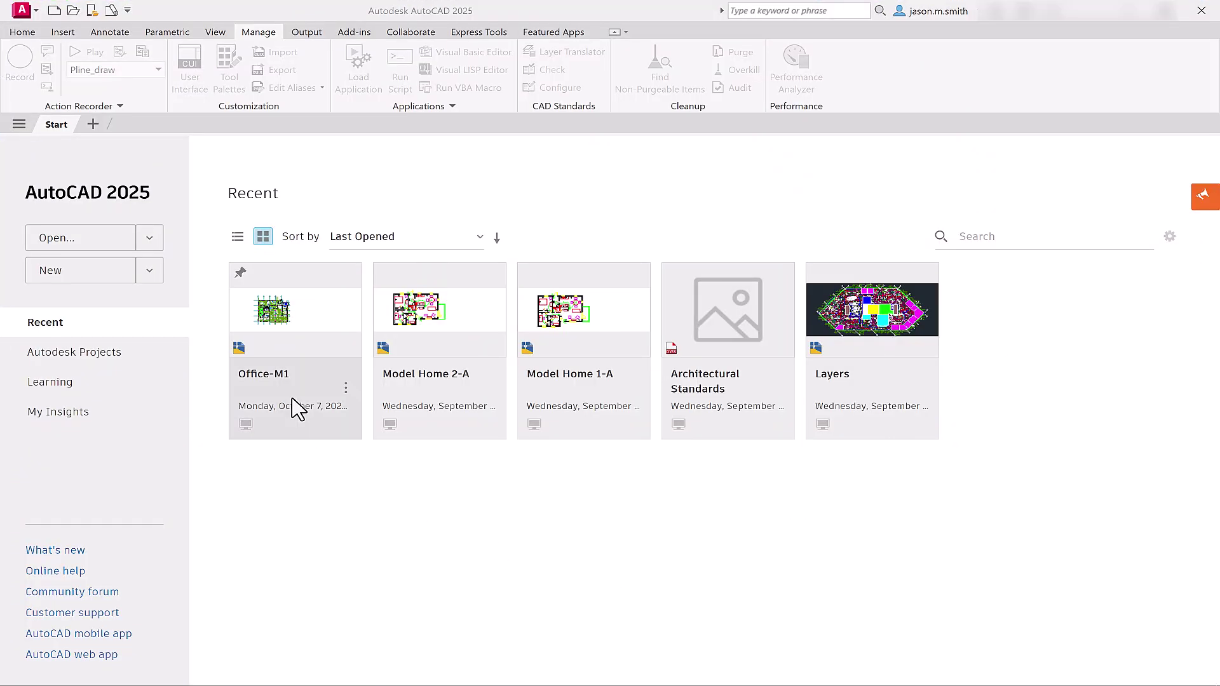
Step: Open the Office-M1 drawing from its card on the Start page
{"action": "left_click", "coordinate": [346, 389]}
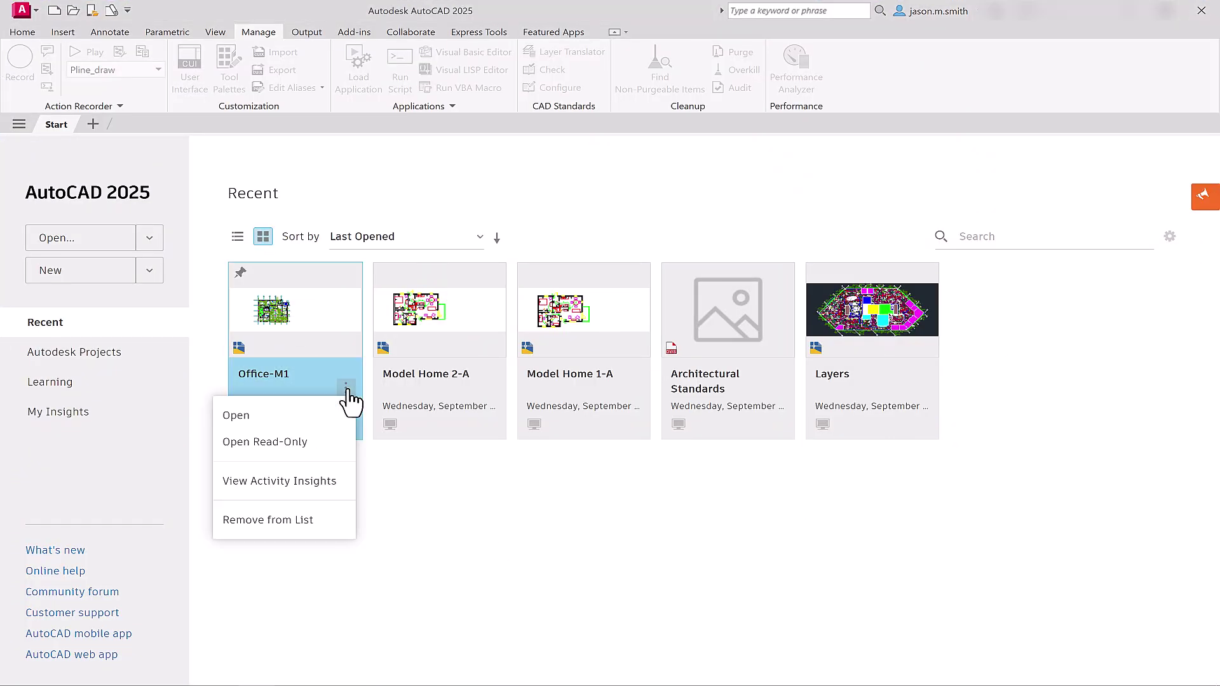
{"action": "left_click", "coordinate": [297, 419]}
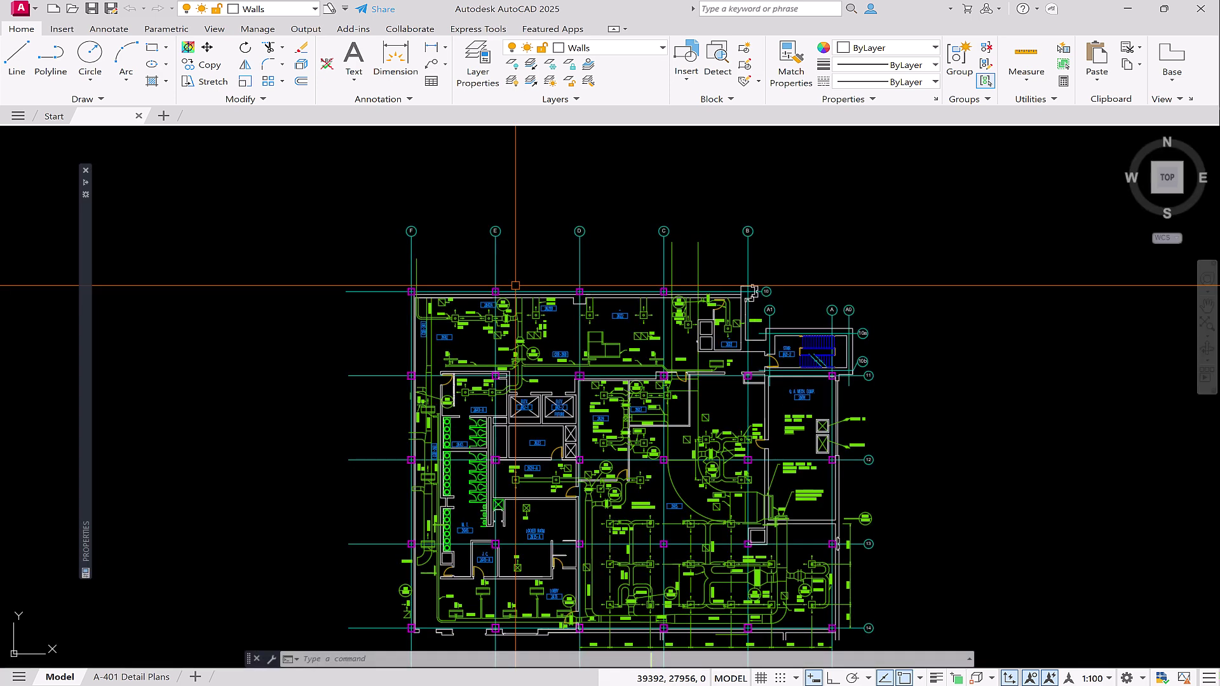
{"action": "mouse_move", "coordinate": [1207, 324]}
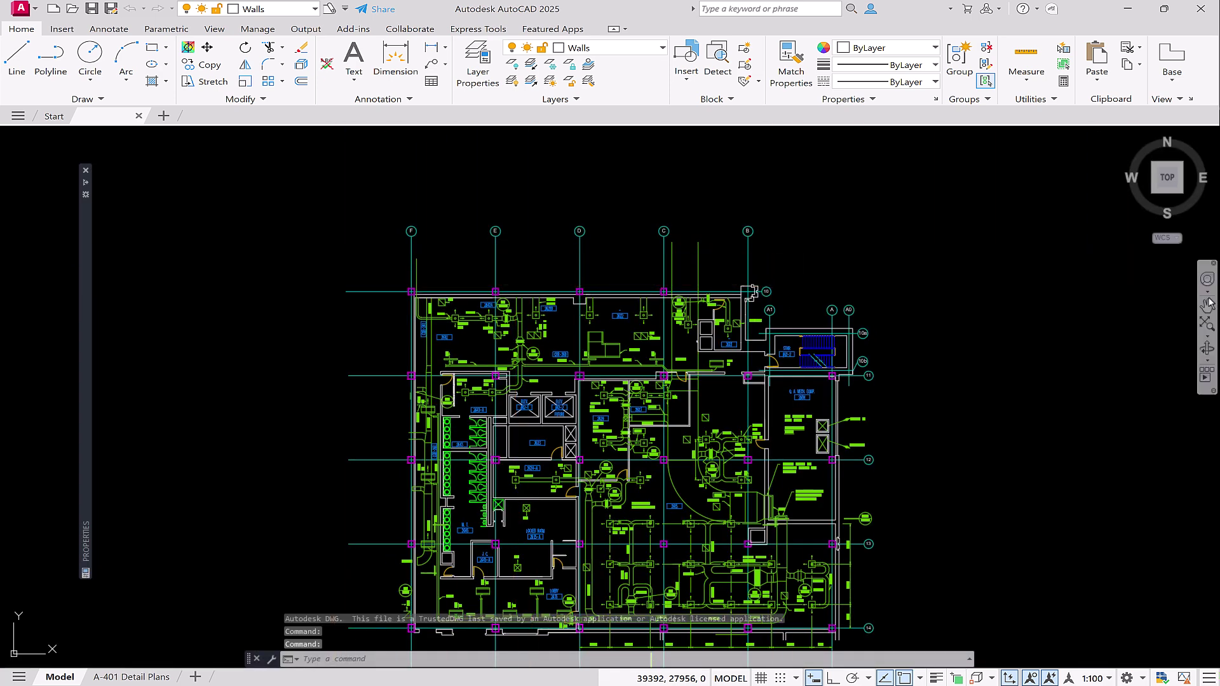
Step: Zoom Window onto the stair area of the plan
{"action": "left_click", "coordinate": [1206, 337]}
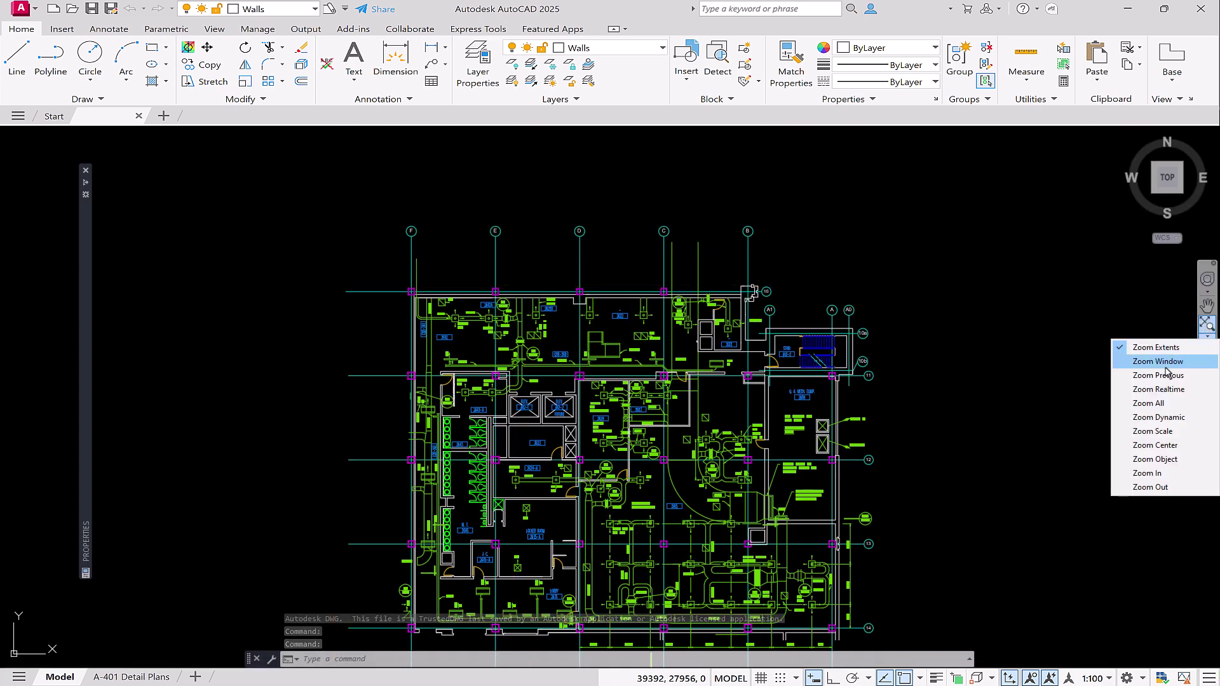
{"action": "left_click", "coordinate": [1165, 362]}
{"action": "left_click", "coordinate": [914, 322]}
{"action": "left_click", "coordinate": [832, 437]}
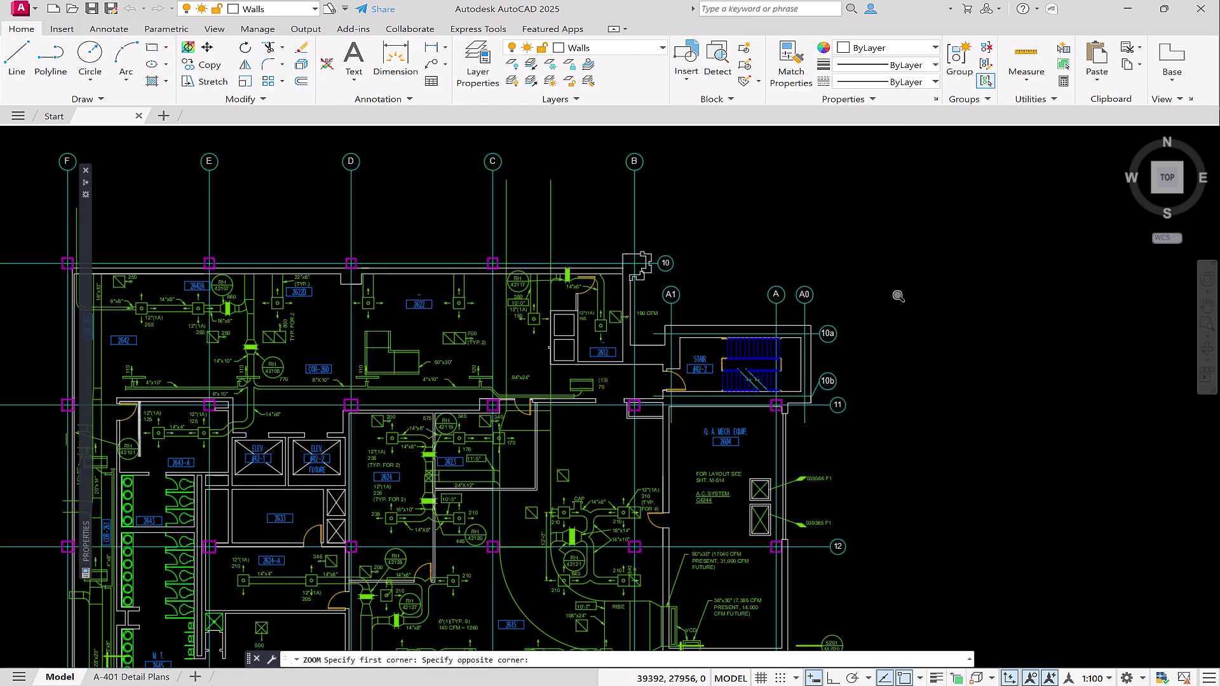
{"action": "scroll", "coordinate": [898, 296], "scroll_direction": "up", "scroll_amount": 3}
{"action": "scroll", "coordinate": [489, 390], "scroll_direction": "up", "scroll_amount": 4}
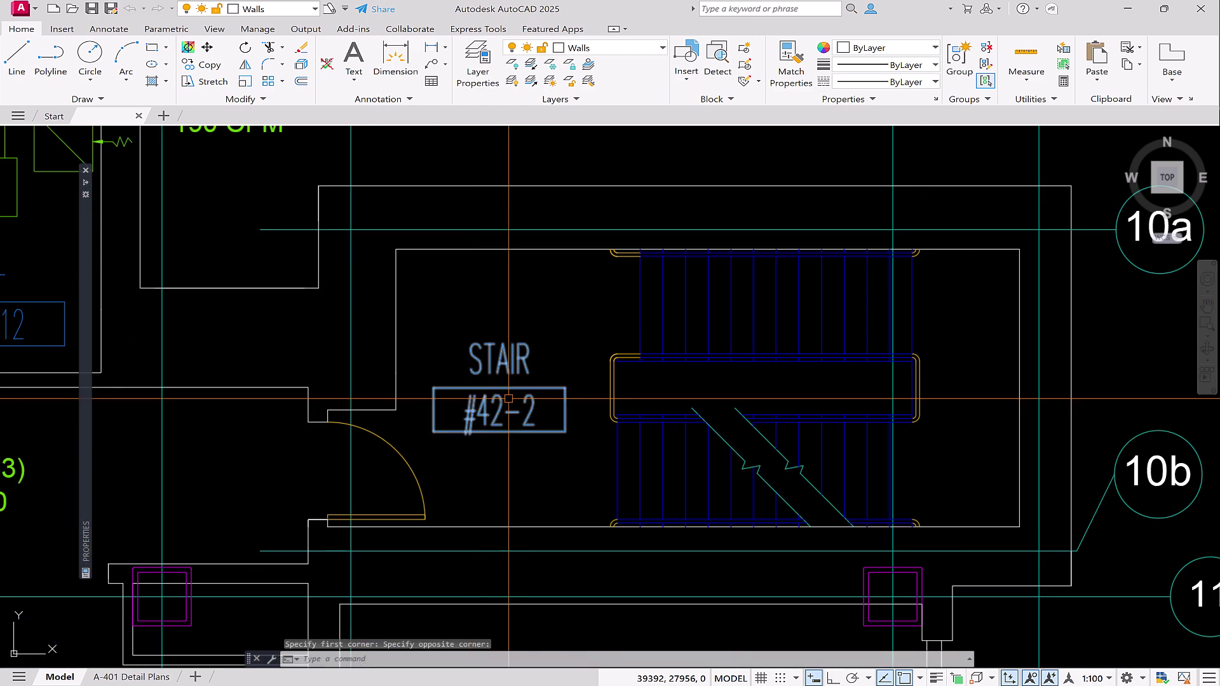
Step: Try a horizontal STRETCH of the stair with a crossing window, then cancel it
{"action": "type", "text": "s"}
{"action": "key", "text": "Return"}
{"action": "left_click", "coordinate": [971, 228]}
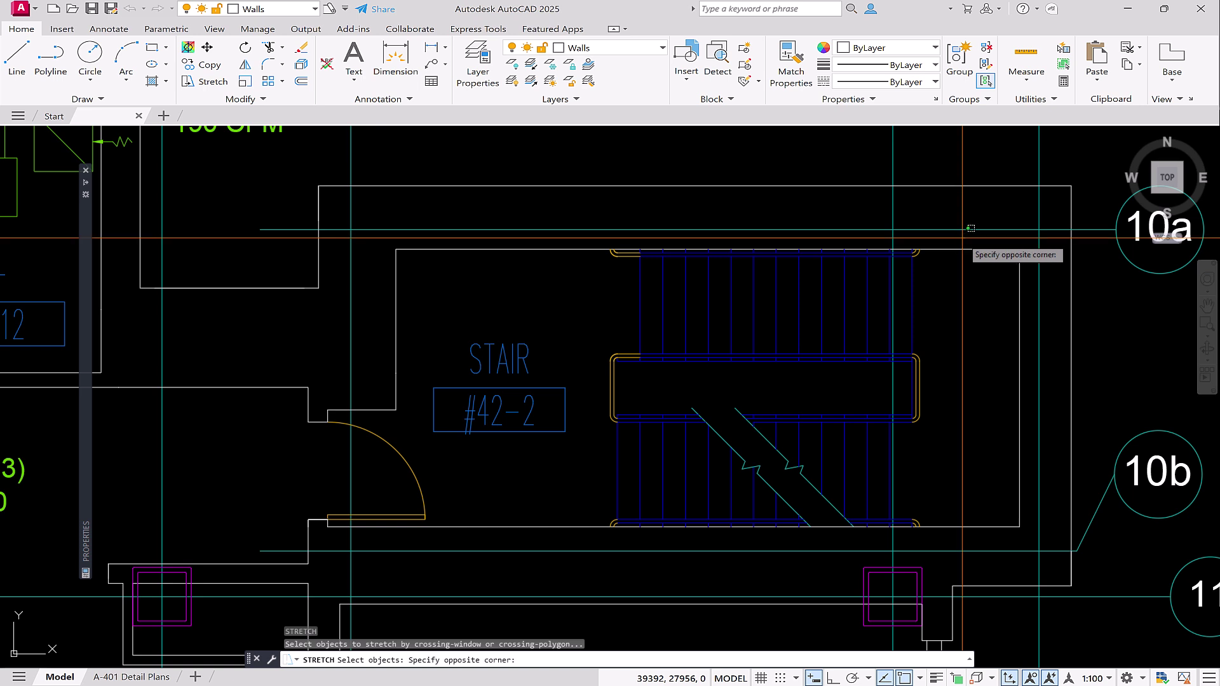
{"action": "left_click", "coordinate": [571, 534]}
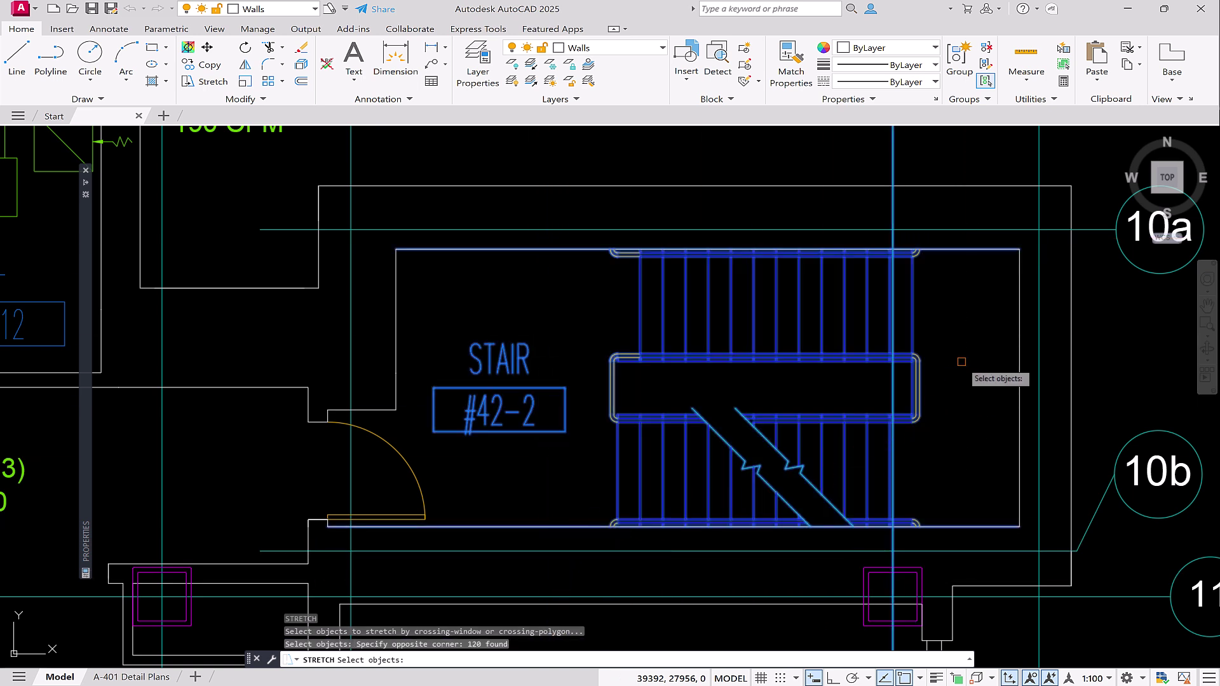
{"action": "key", "text": "Return"}
{"action": "left_click", "coordinate": [998, 317]}
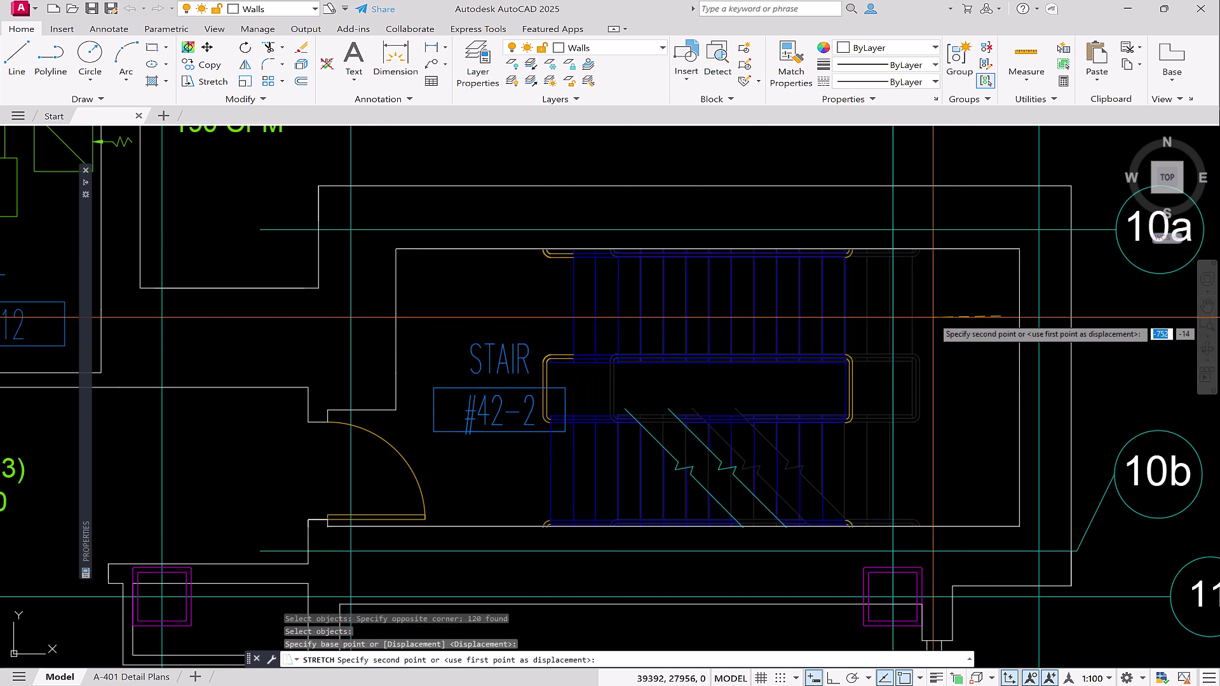
{"action": "key", "text": "F8"}
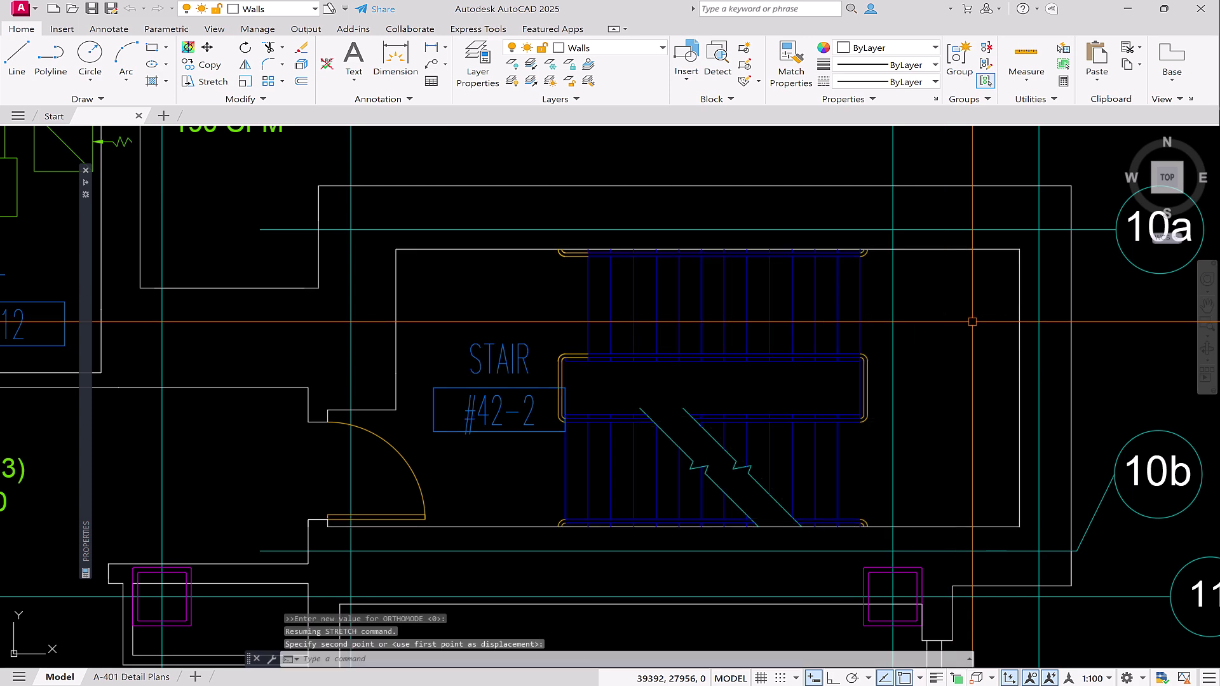
{"action": "scroll", "coordinate": [972, 321], "scroll_direction": "down", "scroll_amount": 4}
{"action": "scroll", "coordinate": [711, 362], "scroll_direction": "up", "scroll_amount": 4}
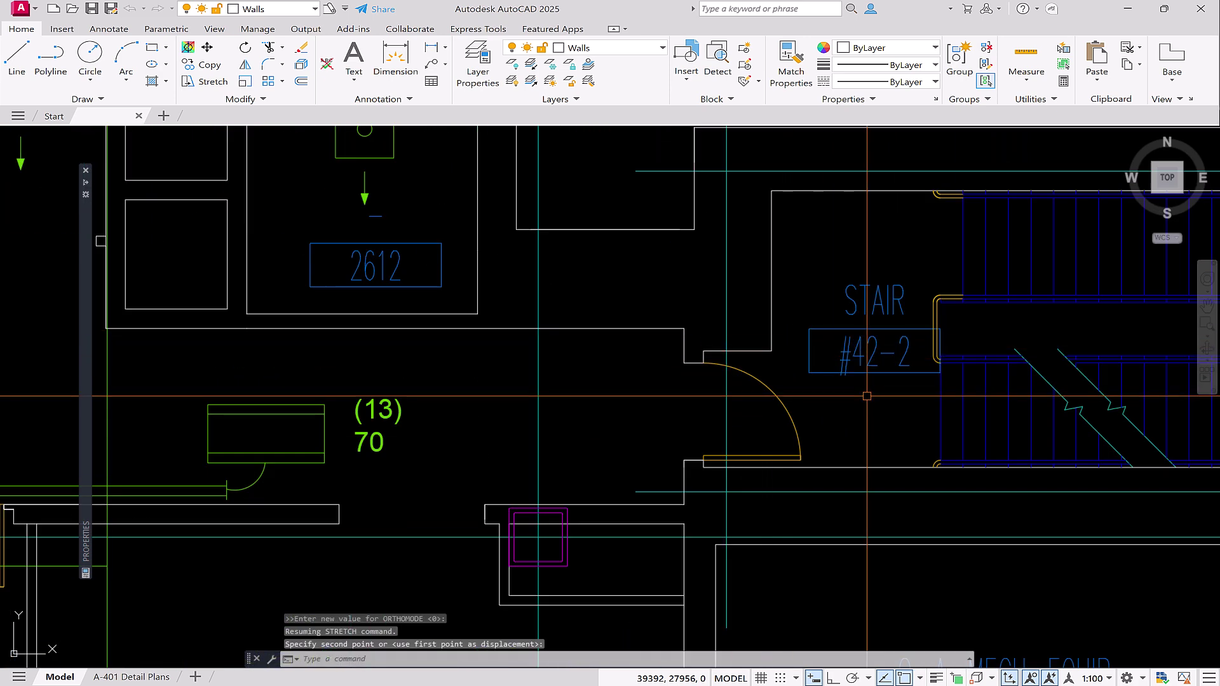
{"action": "key", "text": "Escape"}
Step: Select the STAIR #42-2 room tag for a MOVE, then cancel the move
{"action": "type", "text": "m"}
{"action": "key", "text": "Return"}
{"action": "left_click_drag", "start_coordinate": [879, 407], "coordinate": [839, 294]}
{"action": "key", "text": "Return"}
{"action": "left_click", "coordinate": [898, 240]}
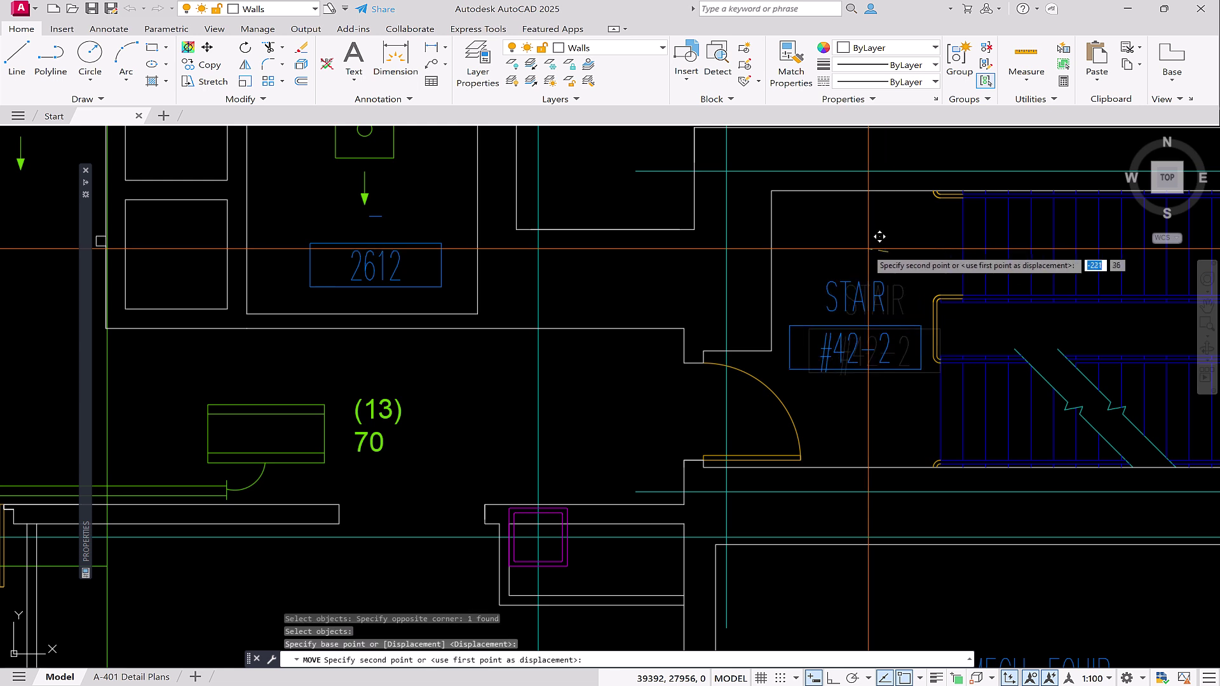
{"action": "key", "text": "Escape"}
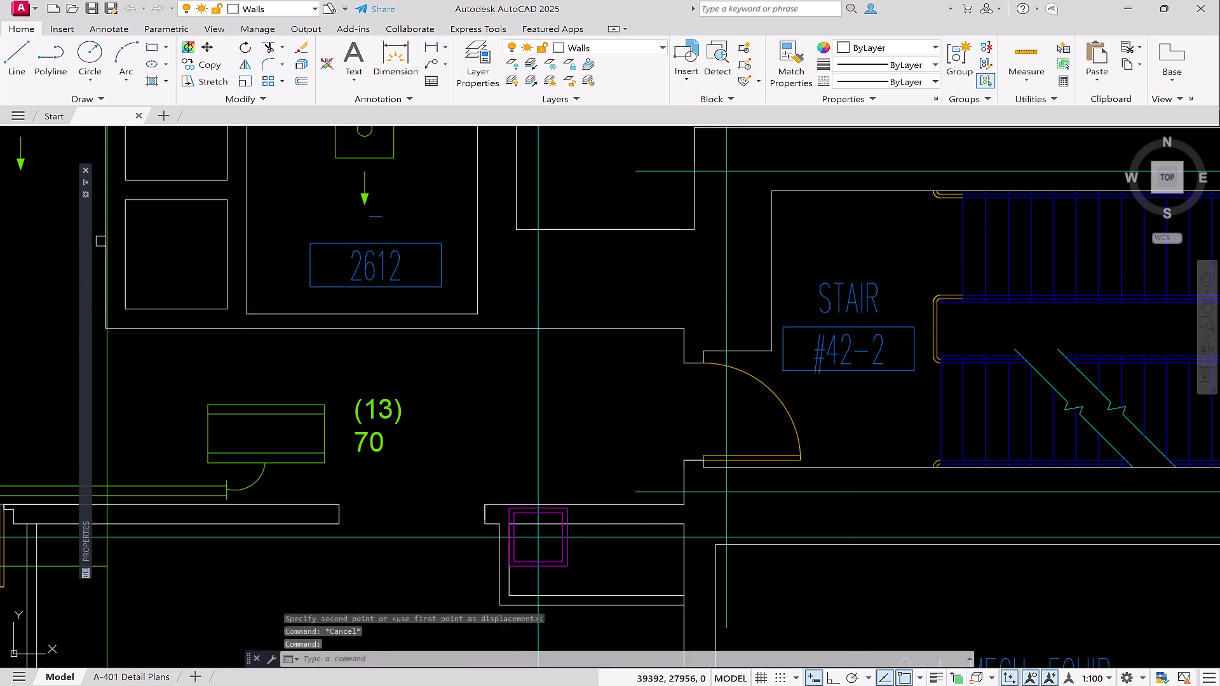
Step: Change the stair tag's room name to STAIR #02, keeping number #42-2
{"action": "double_click", "coordinate": [848, 297]}
{"action": "type", "text": "STAIR #"}
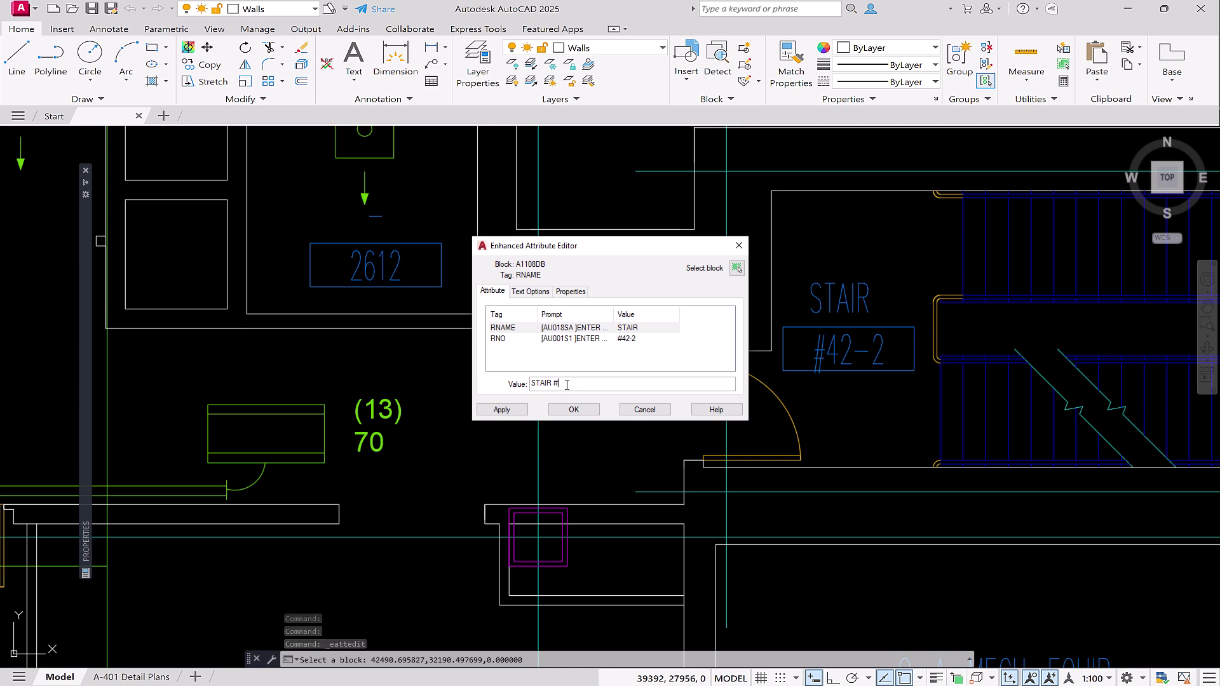
{"action": "type", "text": "02"}
{"action": "key", "text": "Return"}
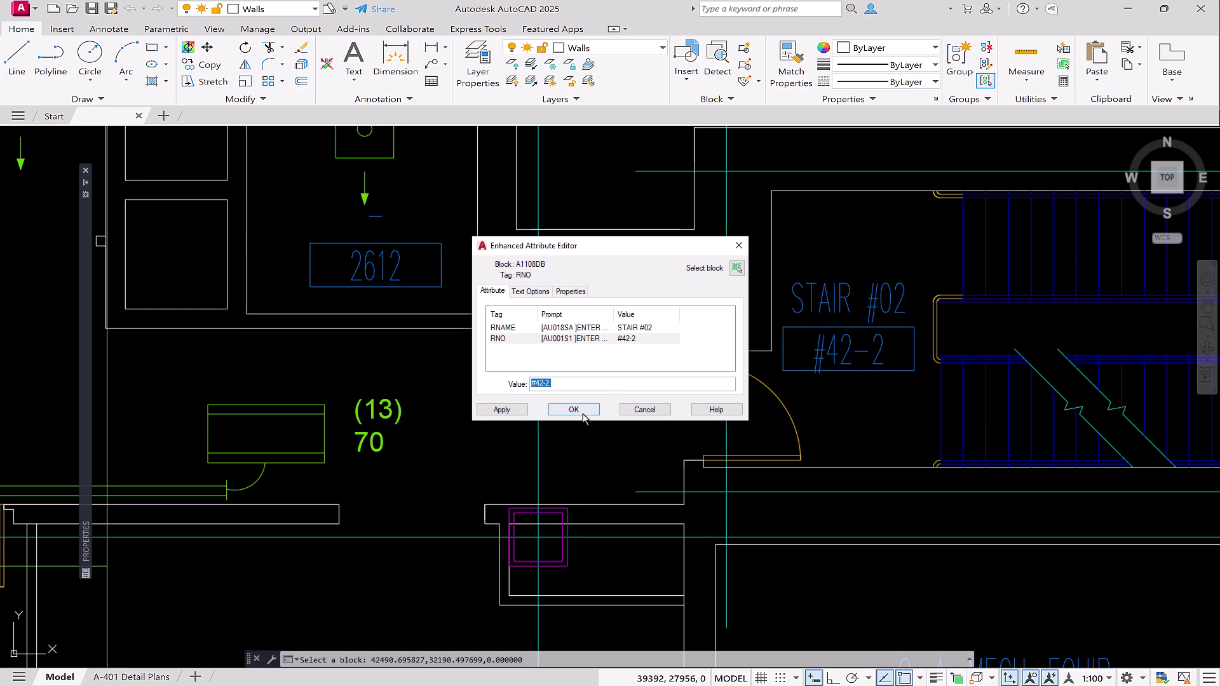
{"action": "left_click", "coordinate": [582, 413]}
{"action": "scroll", "coordinate": [511, 467], "scroll_direction": "down", "scroll_amount": 3}
{"action": "scroll", "coordinate": [512, 466], "scroll_direction": "down", "scroll_amount": 3}
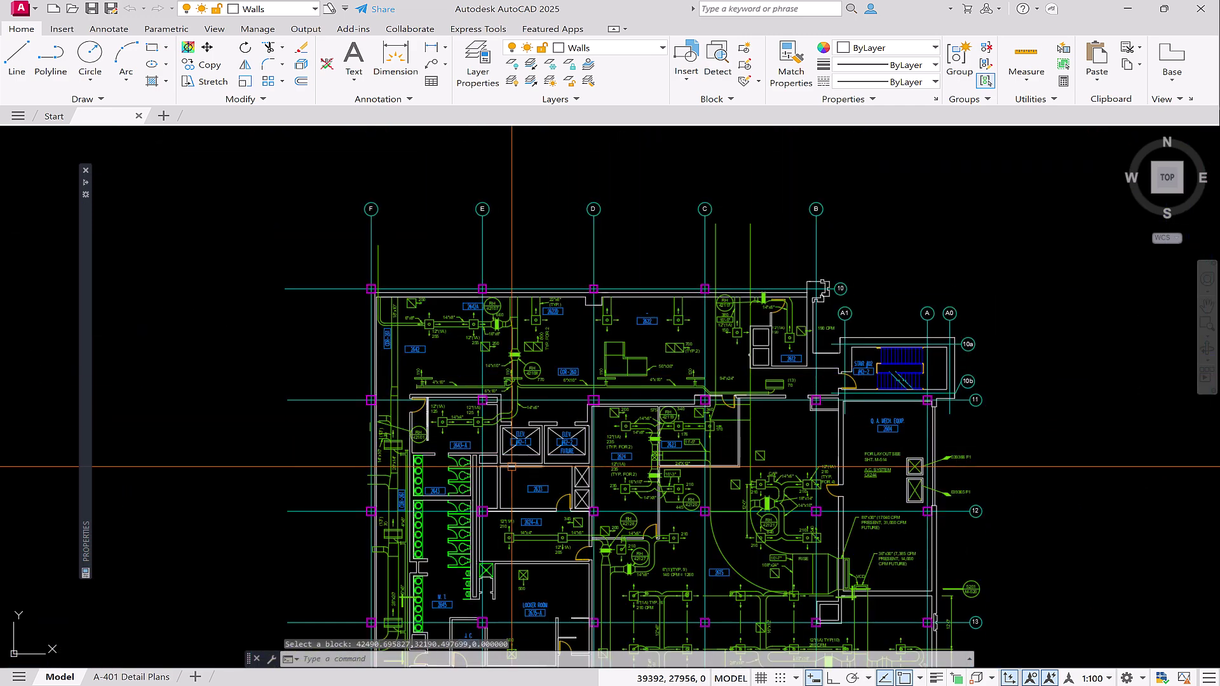
Step: Erase the lowest urinal beside room M.T. 2645 with a selection window
{"action": "scroll", "coordinate": [509, 438], "scroll_direction": "up", "scroll_amount": 6}
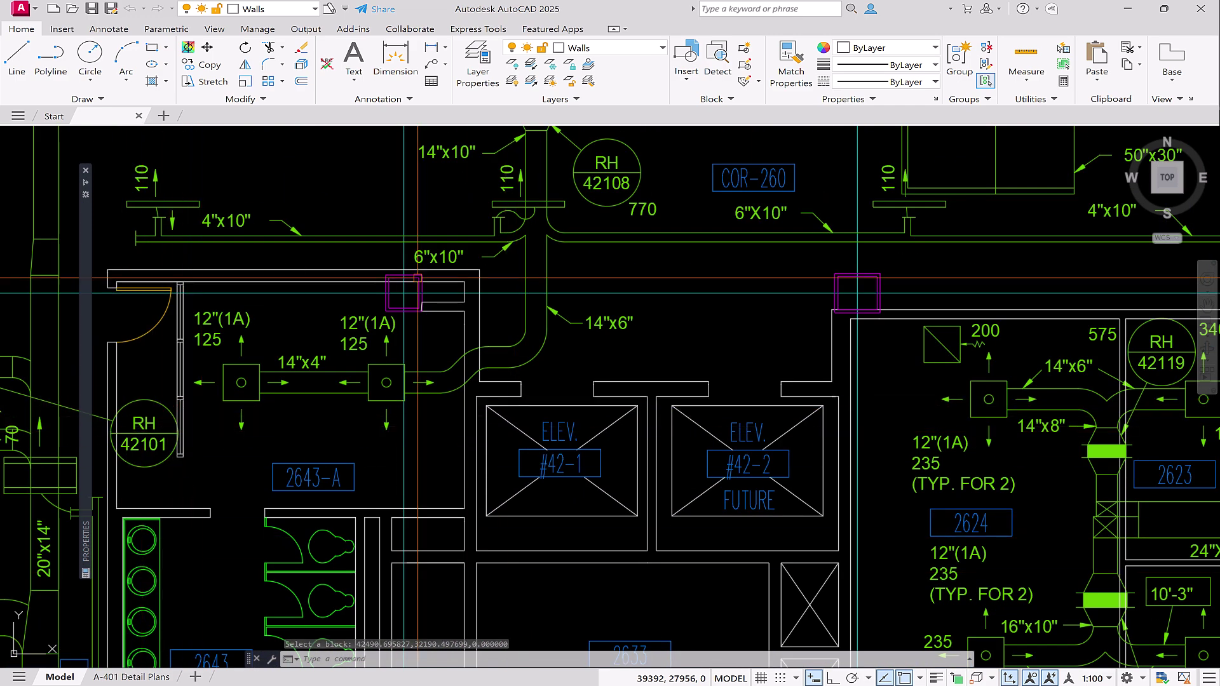
{"action": "scroll", "coordinate": [417, 278], "scroll_direction": "down", "scroll_amount": 3}
{"action": "scroll", "coordinate": [510, 518], "scroll_direction": "up", "scroll_amount": 3}
{"action": "scroll", "coordinate": [510, 518], "scroll_direction": "up", "scroll_amount": 3}
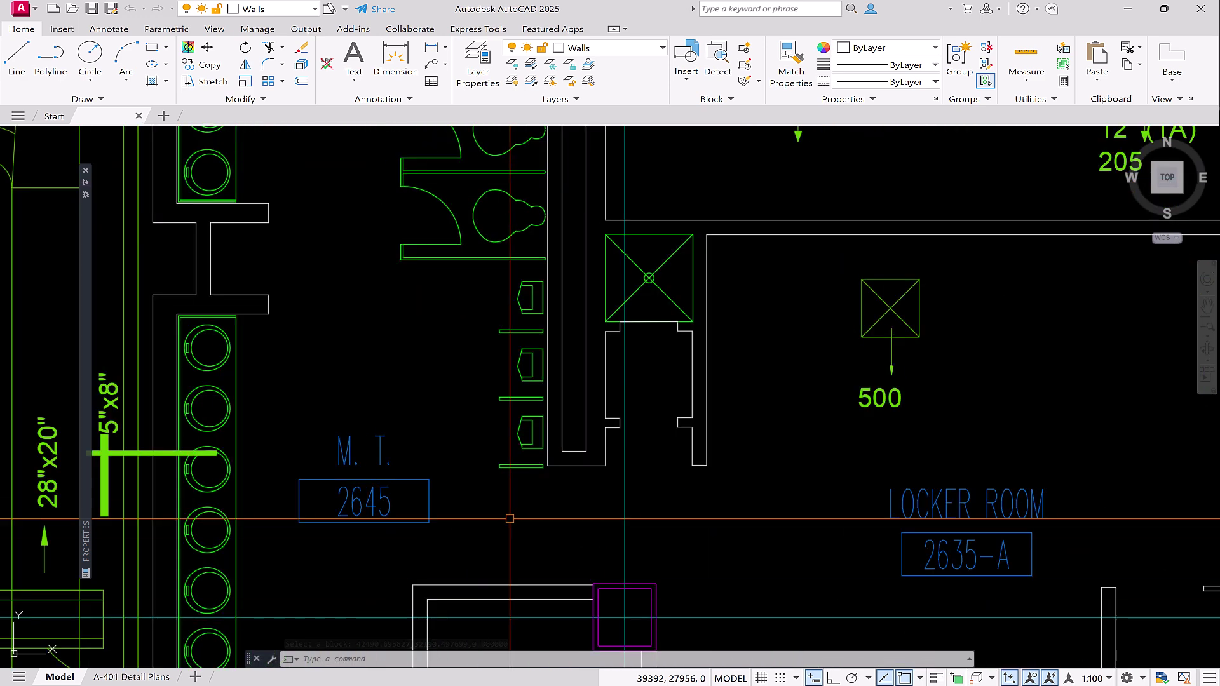
{"action": "key", "text": "Delete"}
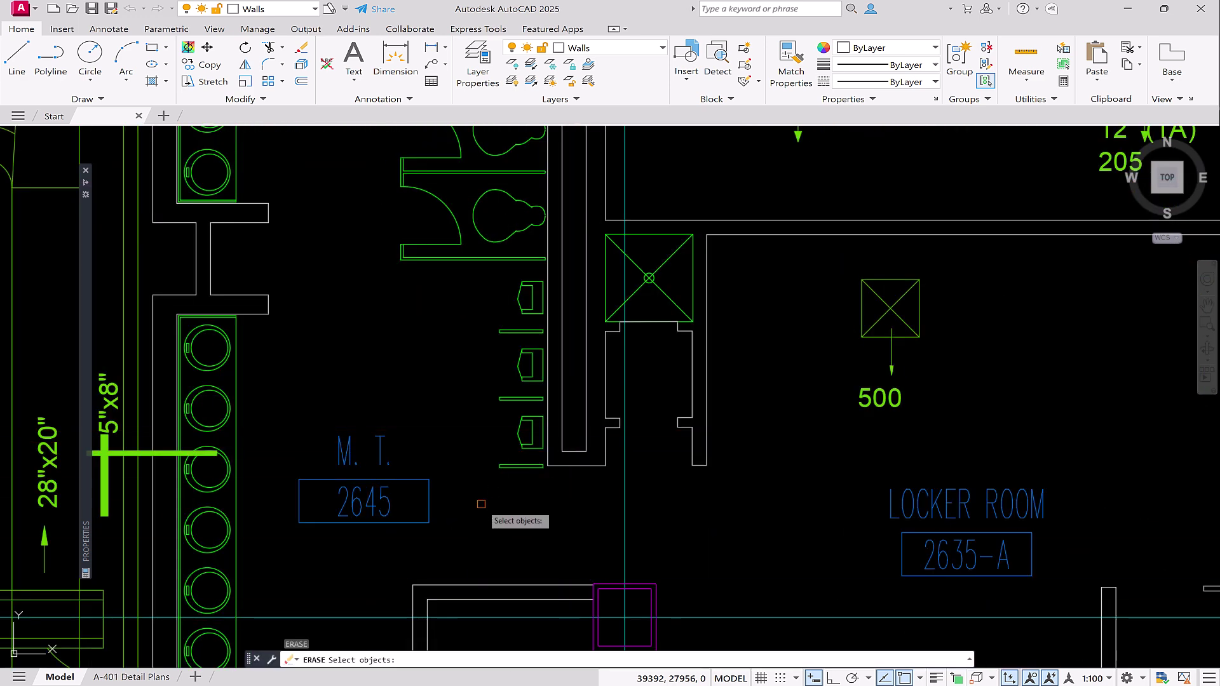
{"action": "left_click", "coordinate": [481, 504]}
{"action": "left_click", "coordinate": [553, 408]}
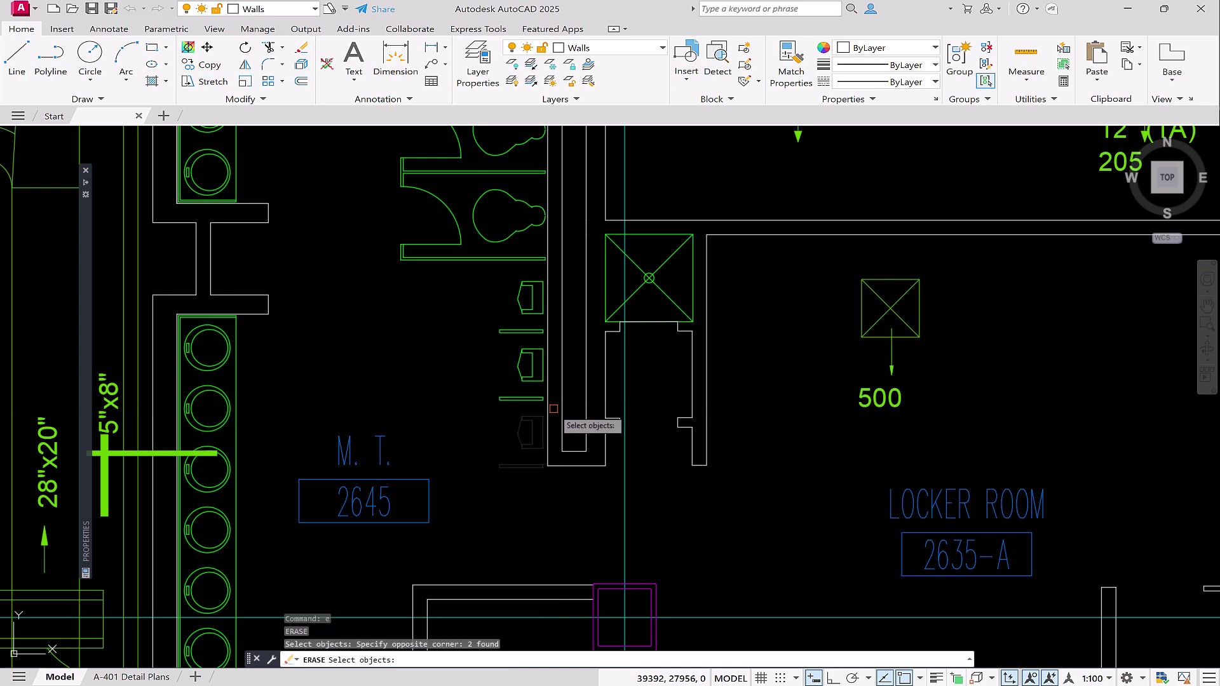
{"action": "key", "text": "Return"}
Step: Pan the plan to bring room 2612 and the stair tag into view
{"action": "scroll", "coordinate": [348, 590], "scroll_direction": "down", "scroll_amount": 5}
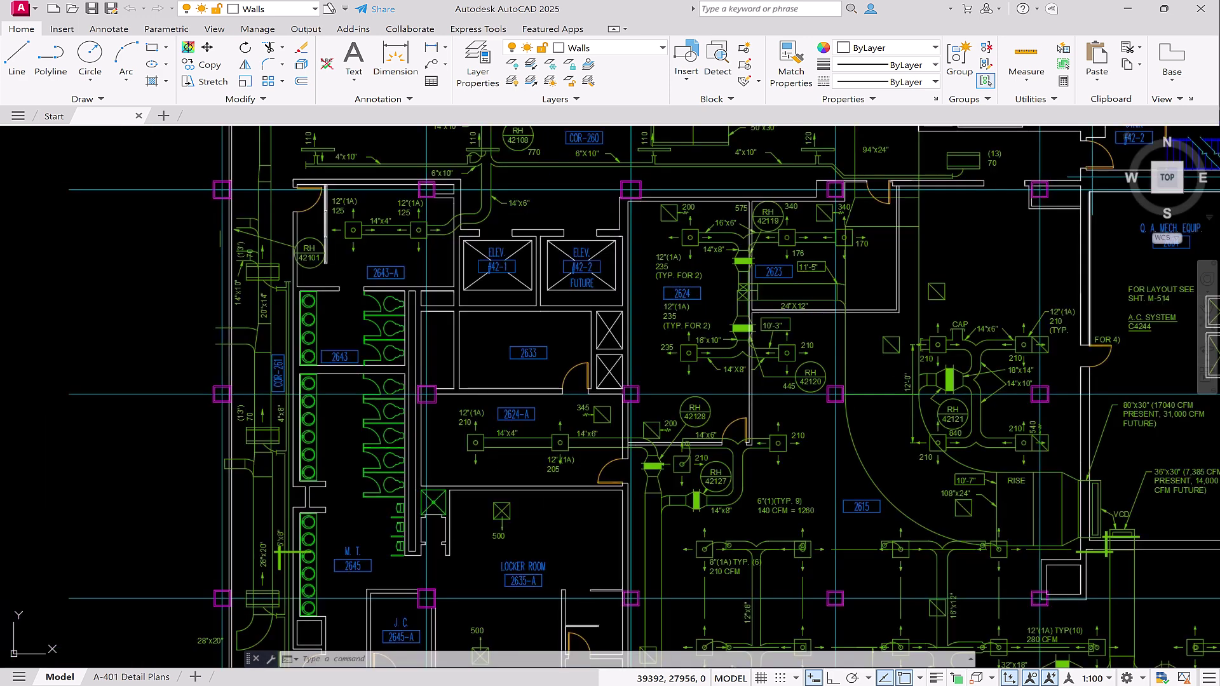
{"action": "key", "text": "ctrl+3"}
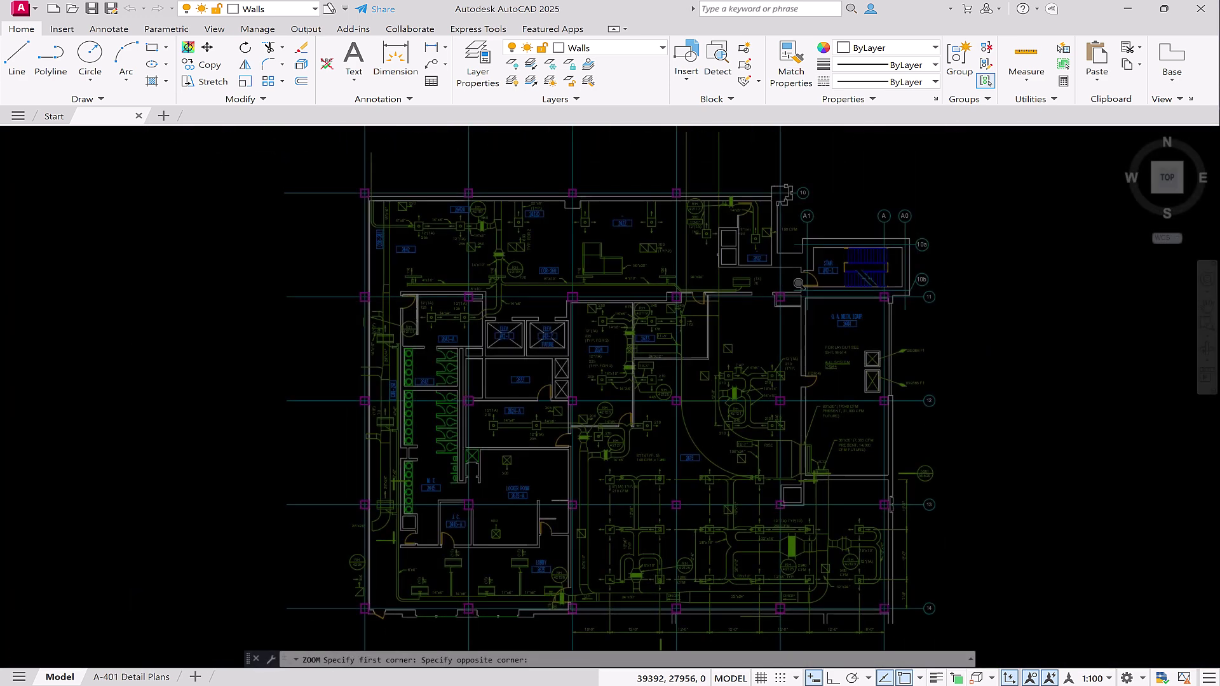
{"action": "left_click", "coordinate": [1205, 304]}
{"action": "left_click_drag", "start_coordinate": [415, 395], "coordinate": [922, 364]}
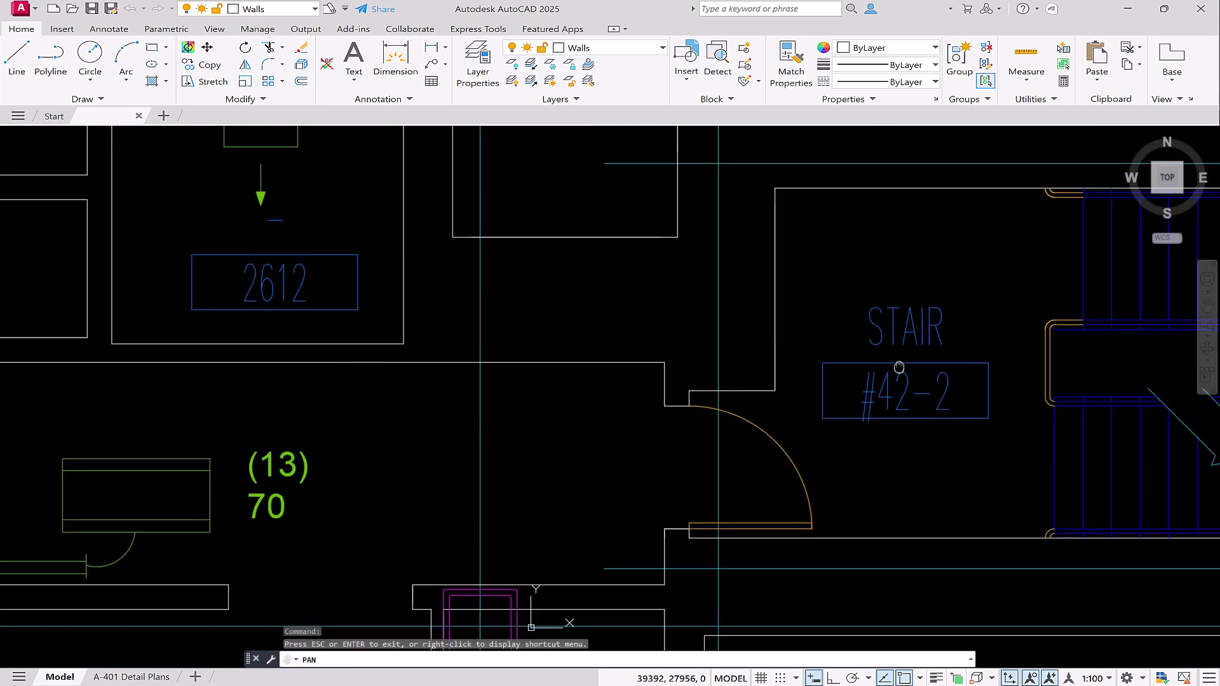
{"action": "left_click_drag", "start_coordinate": [381, 381], "coordinate": [889, 353]}
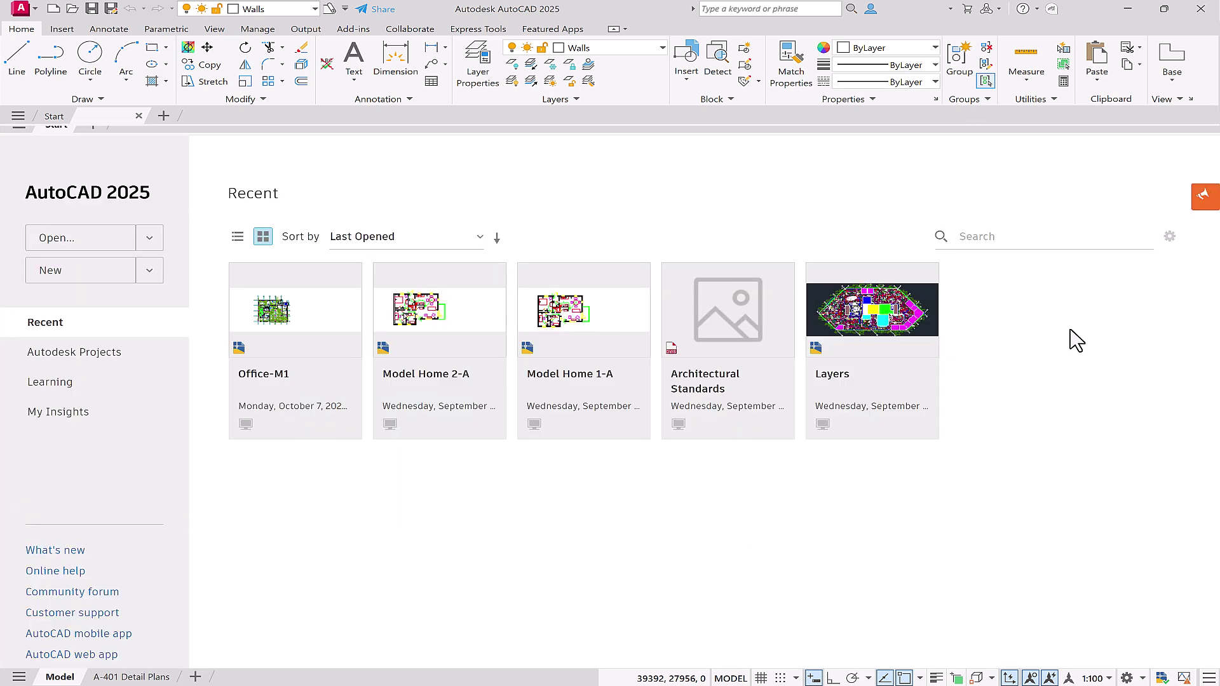
{"action": "mouse_move", "coordinate": [295, 351]}
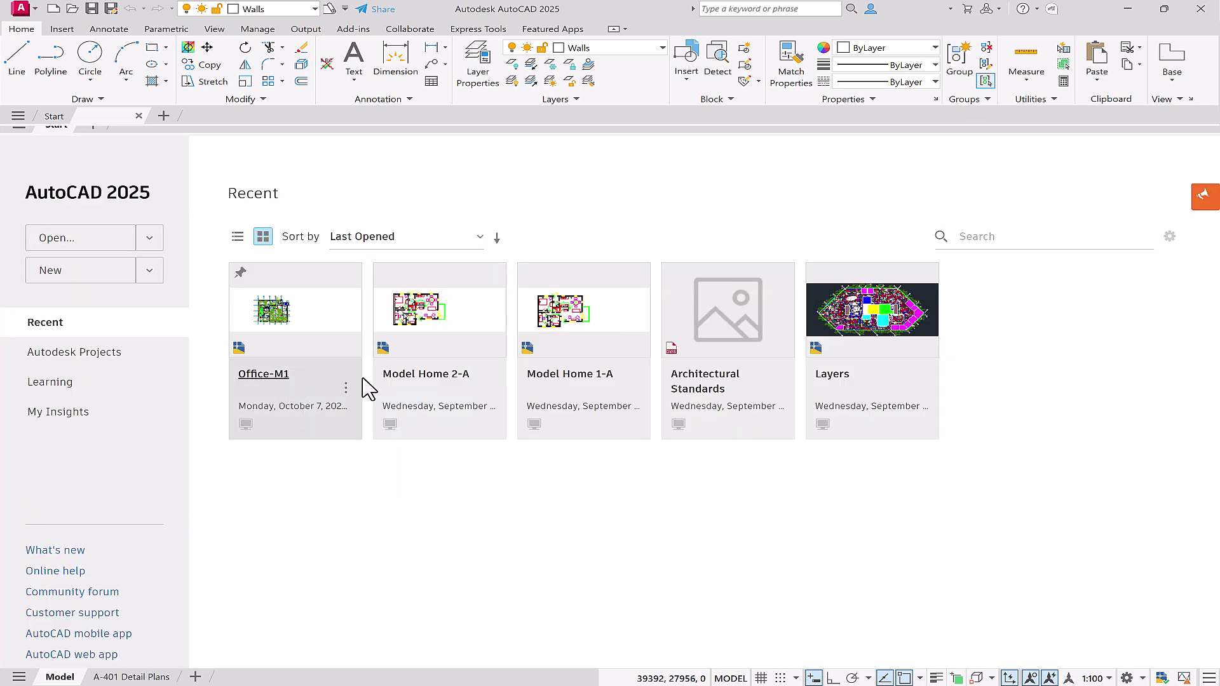
Step: Reopen the Office-M1 drawing from its Start page card
{"action": "left_click", "coordinate": [347, 389]}
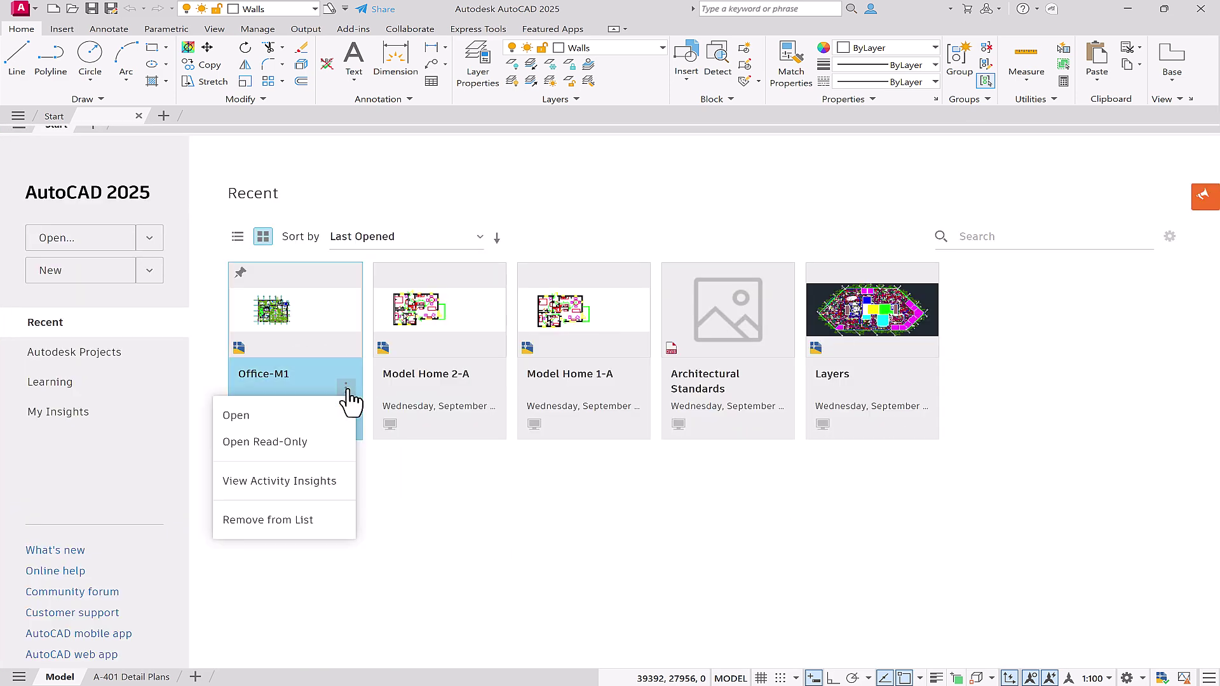
{"action": "left_click", "coordinate": [301, 417]}
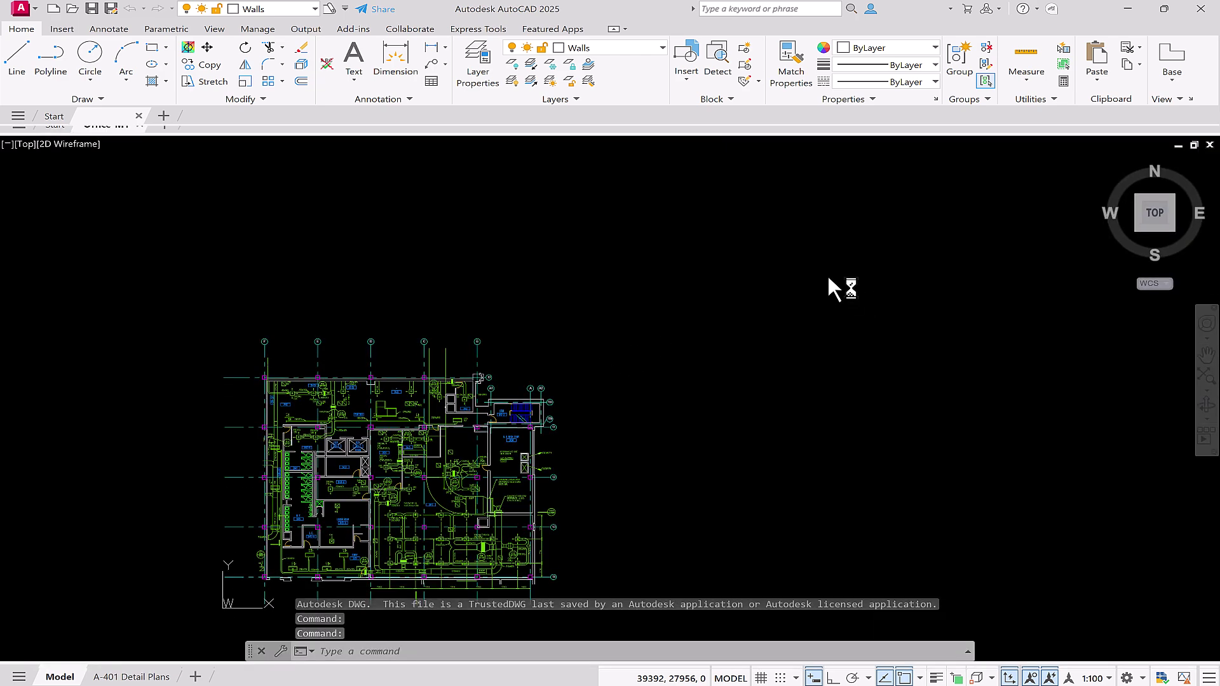
Step: Finish the radius-2 circle and draw a rectangle to its right
{"action": "left_click", "coordinate": [714, 439]}
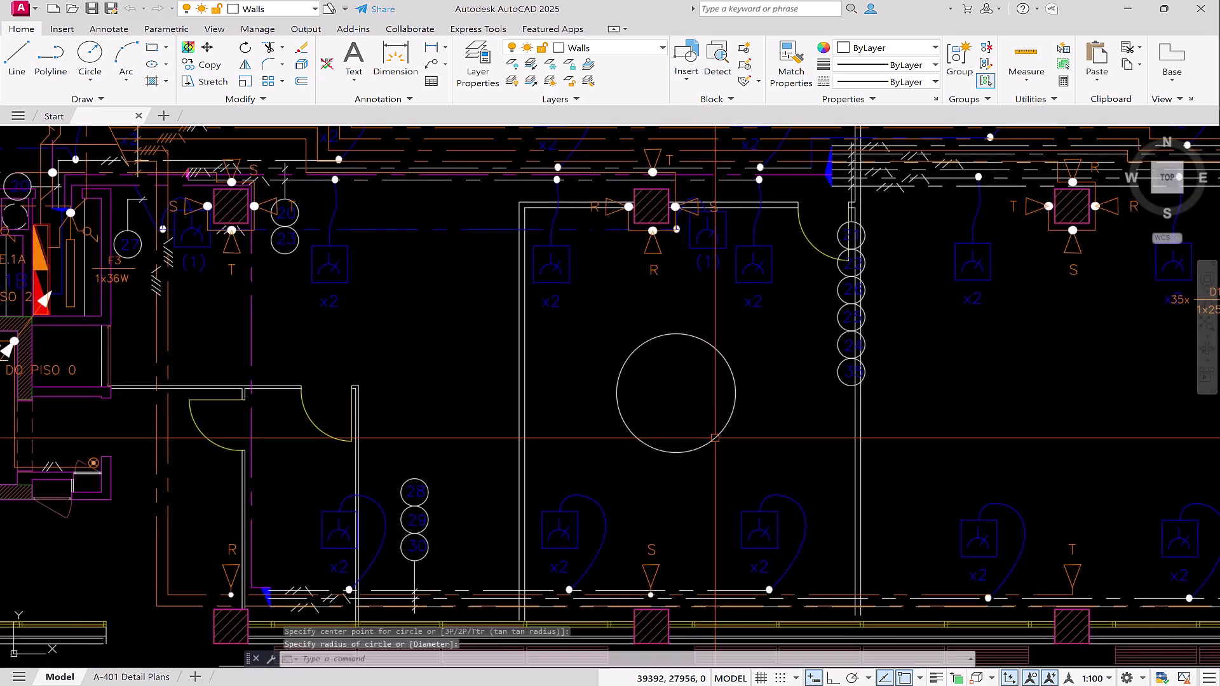
{"action": "type", "text": "rec"}
{"action": "key", "text": "Return"}
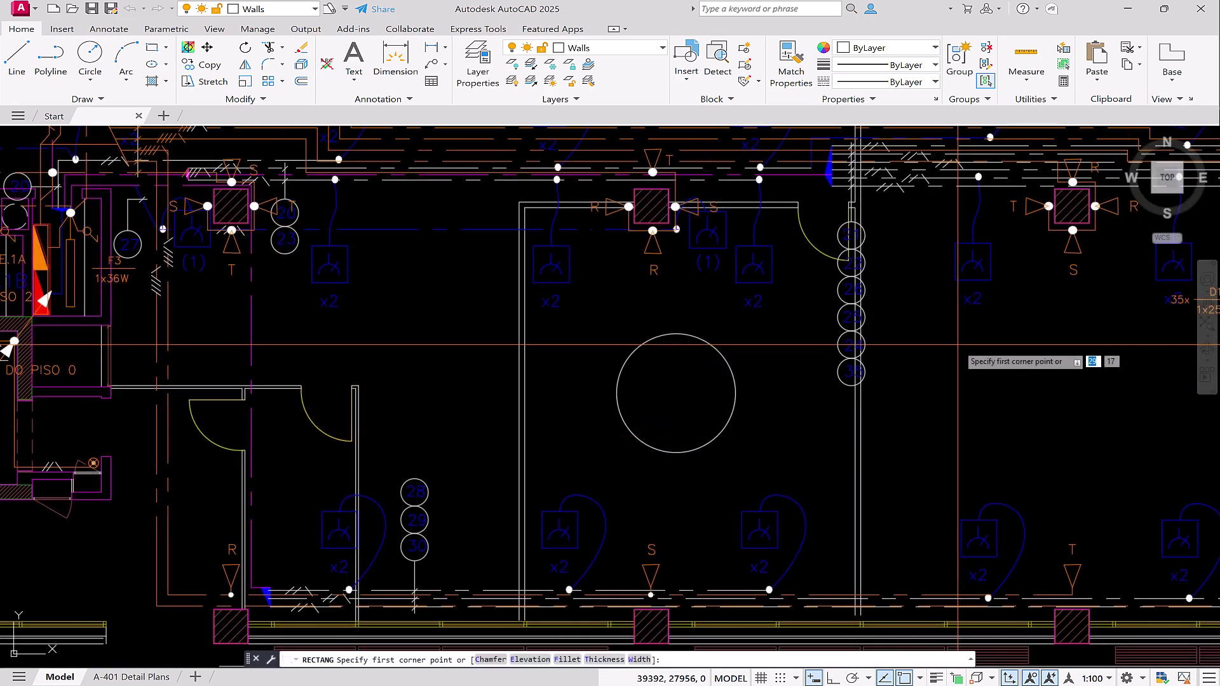
{"action": "left_click", "coordinate": [962, 341]}
{"action": "left_click", "coordinate": [1166, 444]}
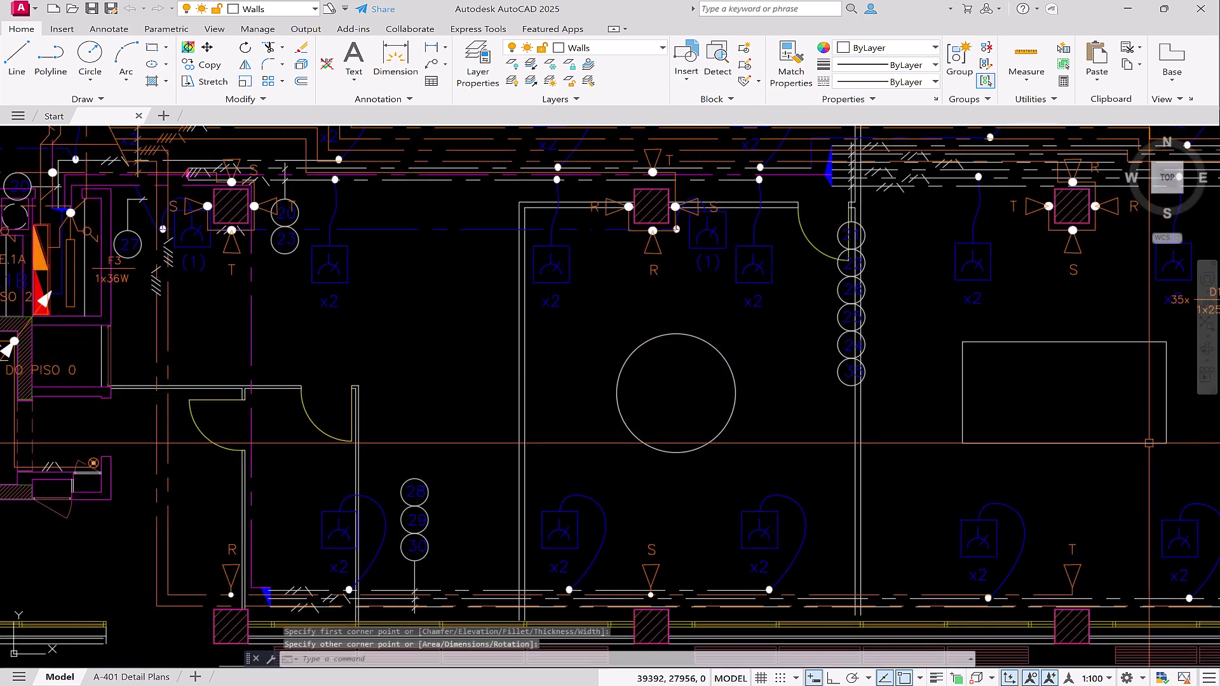
Step: Copy the circle to positions along the corridor
{"action": "left_click", "coordinate": [743, 354]}
{"action": "left_click", "coordinate": [705, 382]}
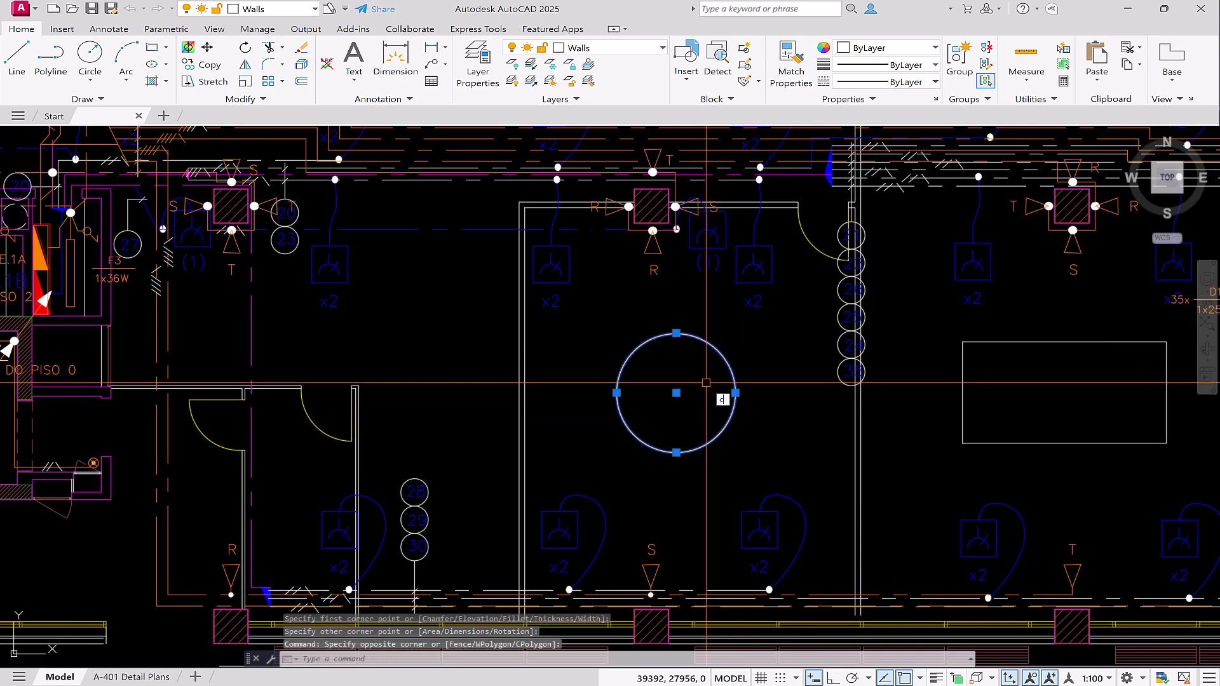
{"action": "type", "text": "o"}
{"action": "key", "text": "Return"}
{"action": "left_click", "coordinate": [701, 371]}
{"action": "scroll", "coordinate": [693, 375], "scroll_direction": "down", "scroll_amount": 5}
{"action": "left_click", "coordinate": [607, 323]}
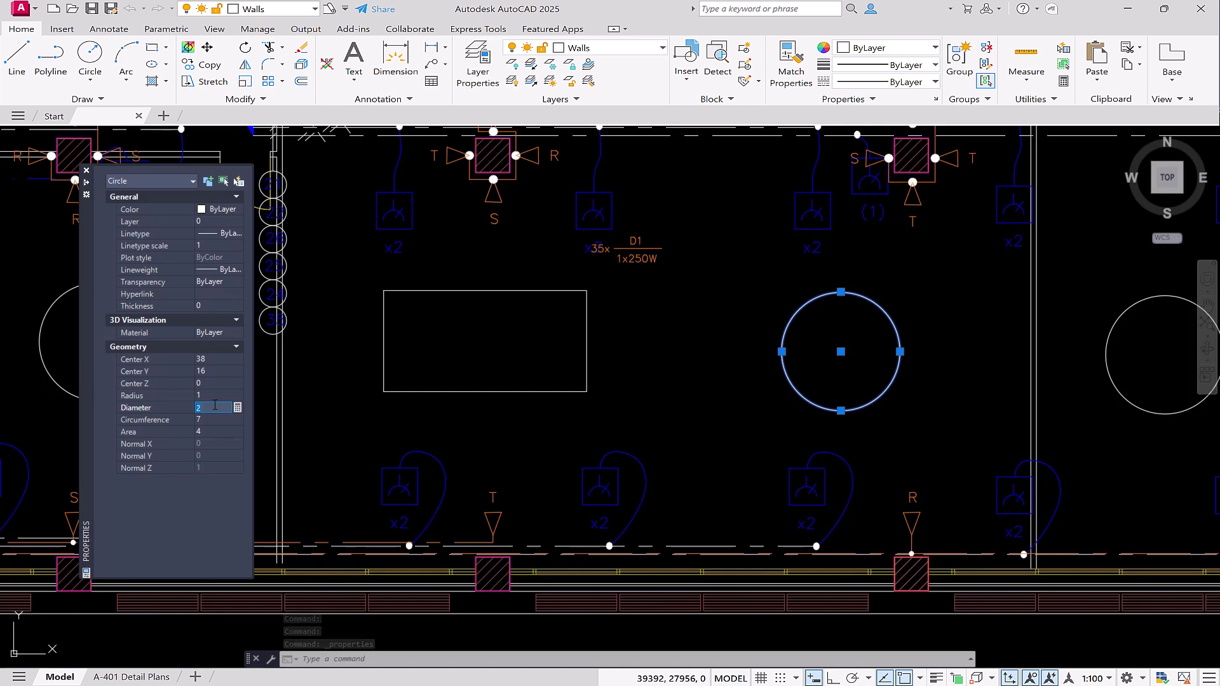
{"action": "type", "text": "4"}
{"action": "key", "text": "Tab"}
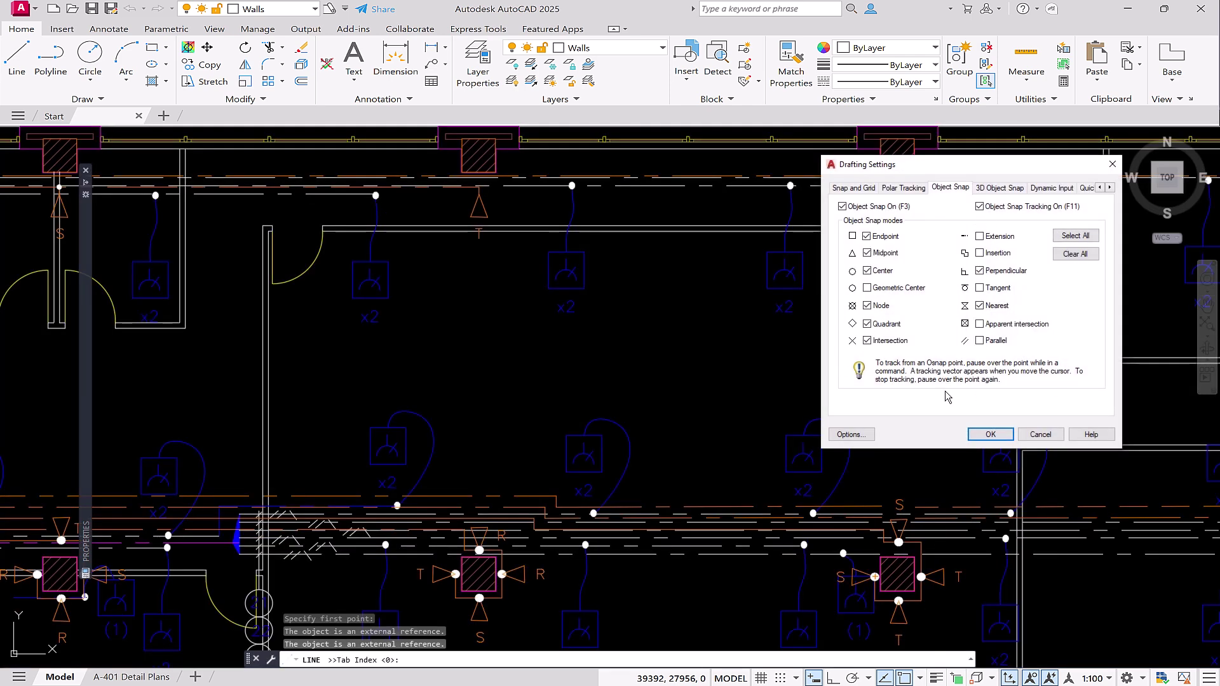
Step: Close object snap settings and draw a zigzag line outline around the central room
{"action": "left_click", "coordinate": [1039, 434]}
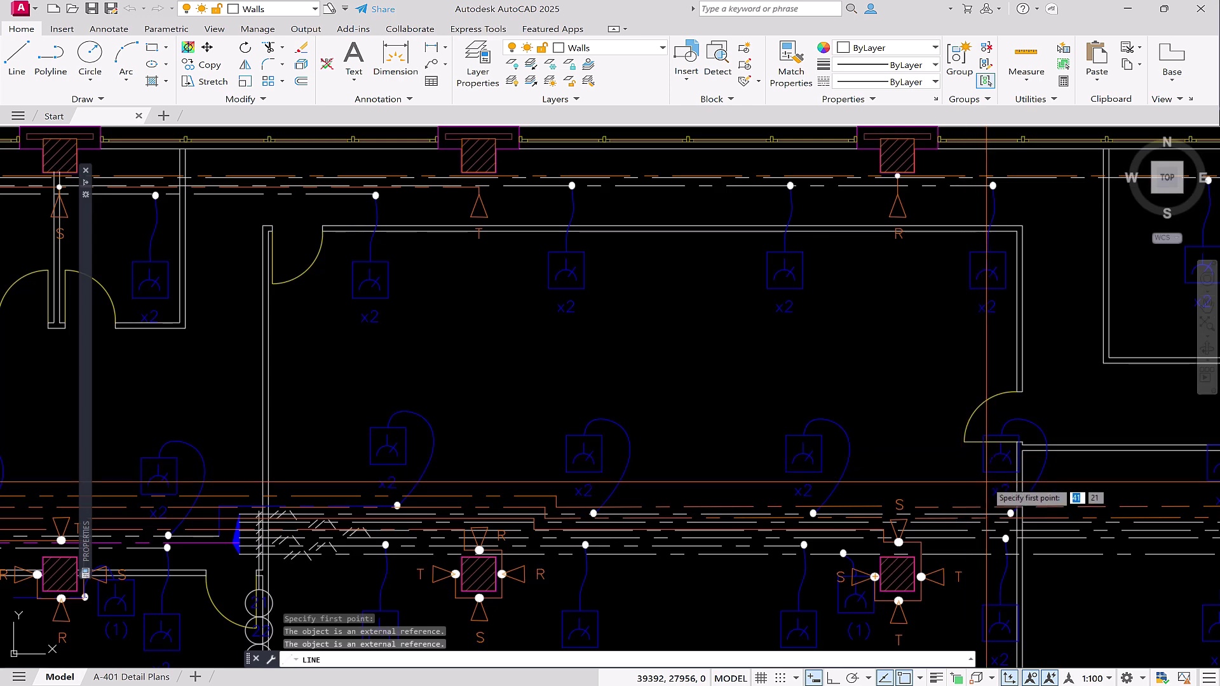
{"action": "left_click", "coordinate": [984, 472]}
{"action": "left_click", "coordinate": [821, 436]}
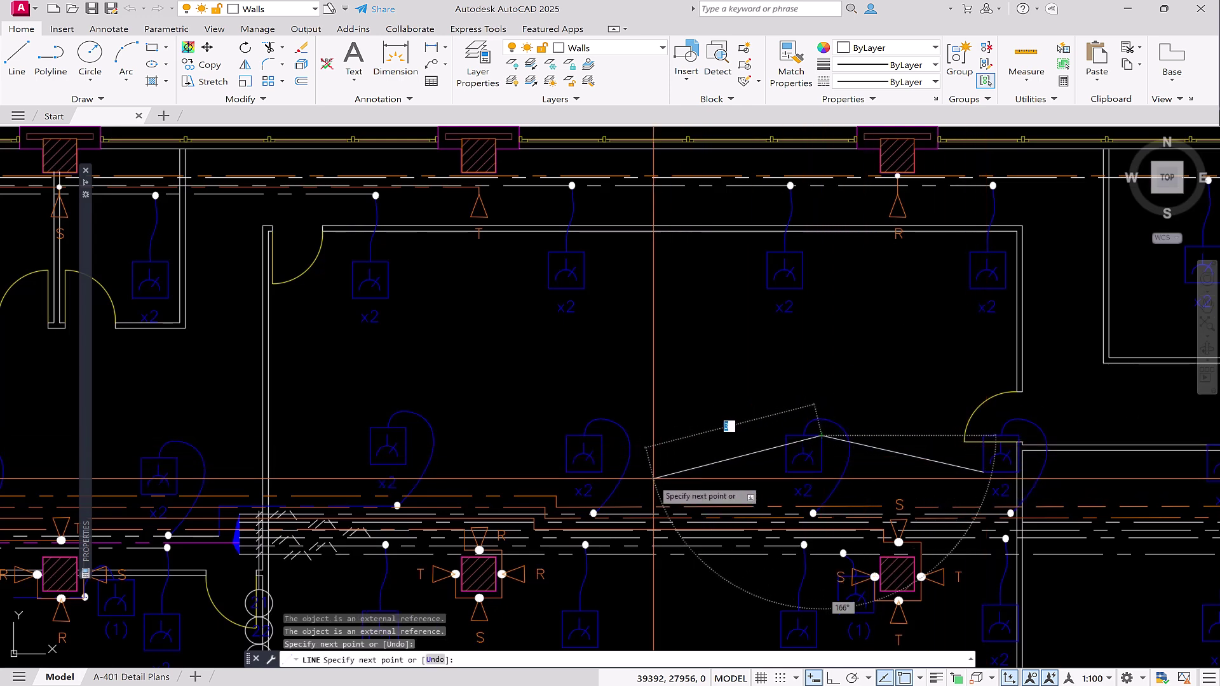
{"action": "left_click", "coordinate": [602, 471]}
{"action": "left_click", "coordinate": [405, 429]}
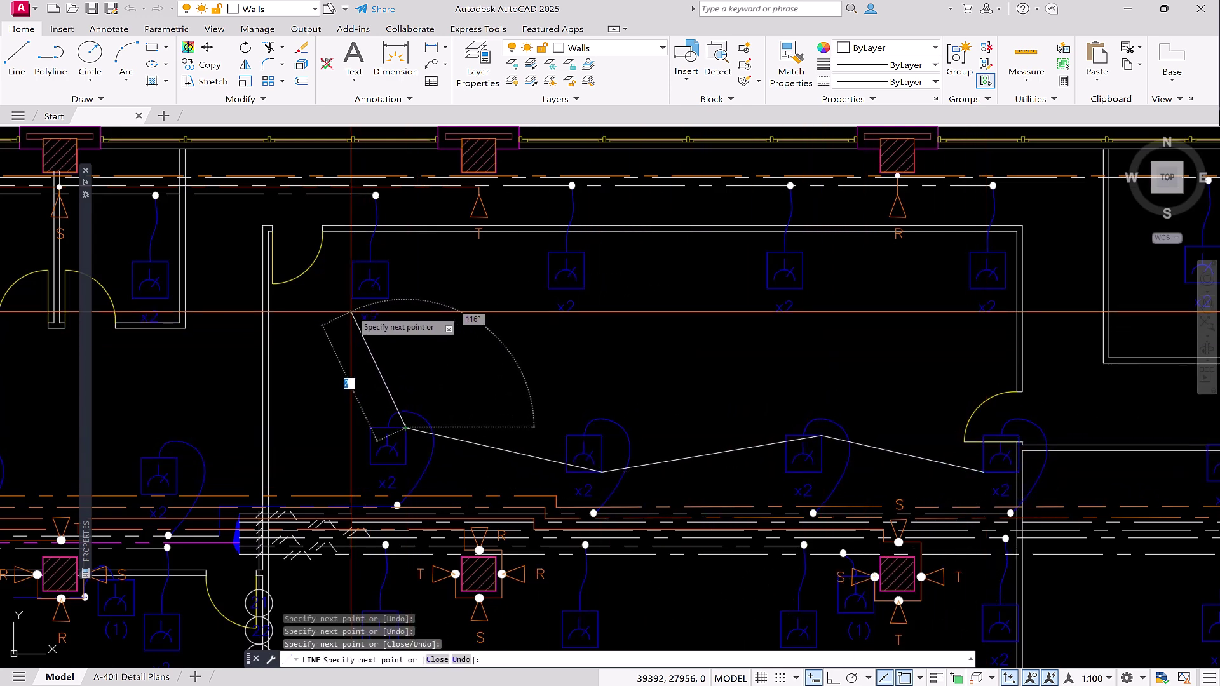
{"action": "left_click", "coordinate": [389, 298]}
{"action": "left_click", "coordinate": [548, 252]}
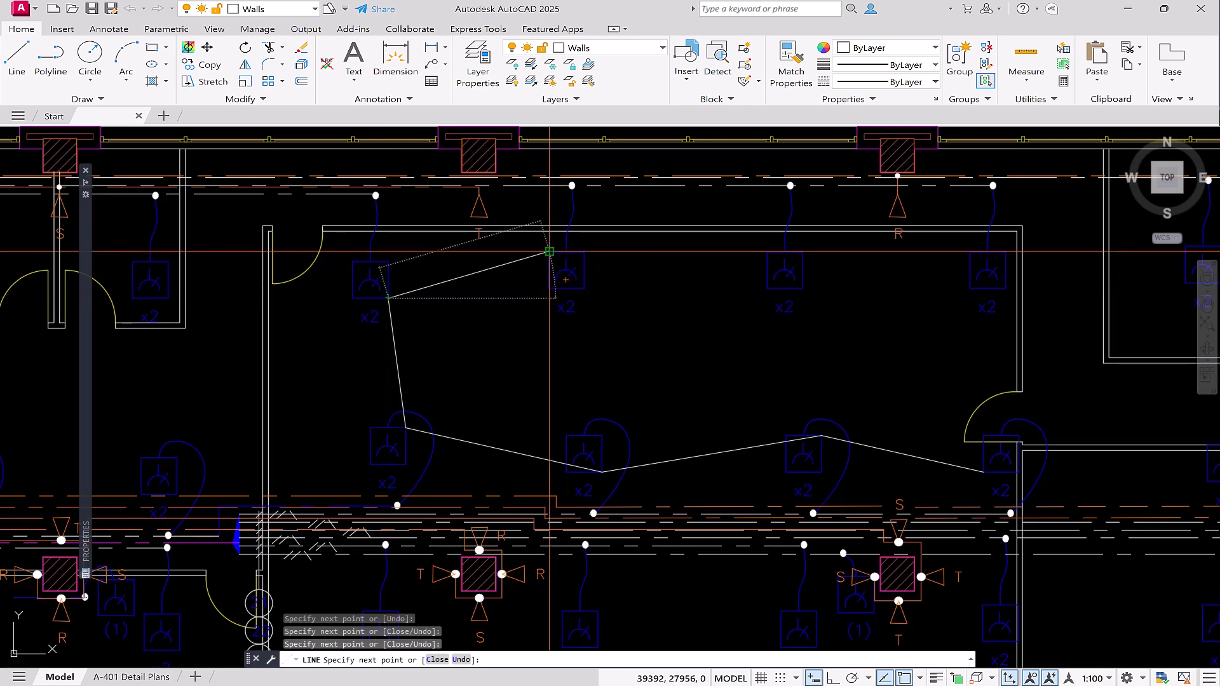
{"action": "left_click", "coordinate": [766, 288]}
{"action": "left_click", "coordinate": [969, 253]}
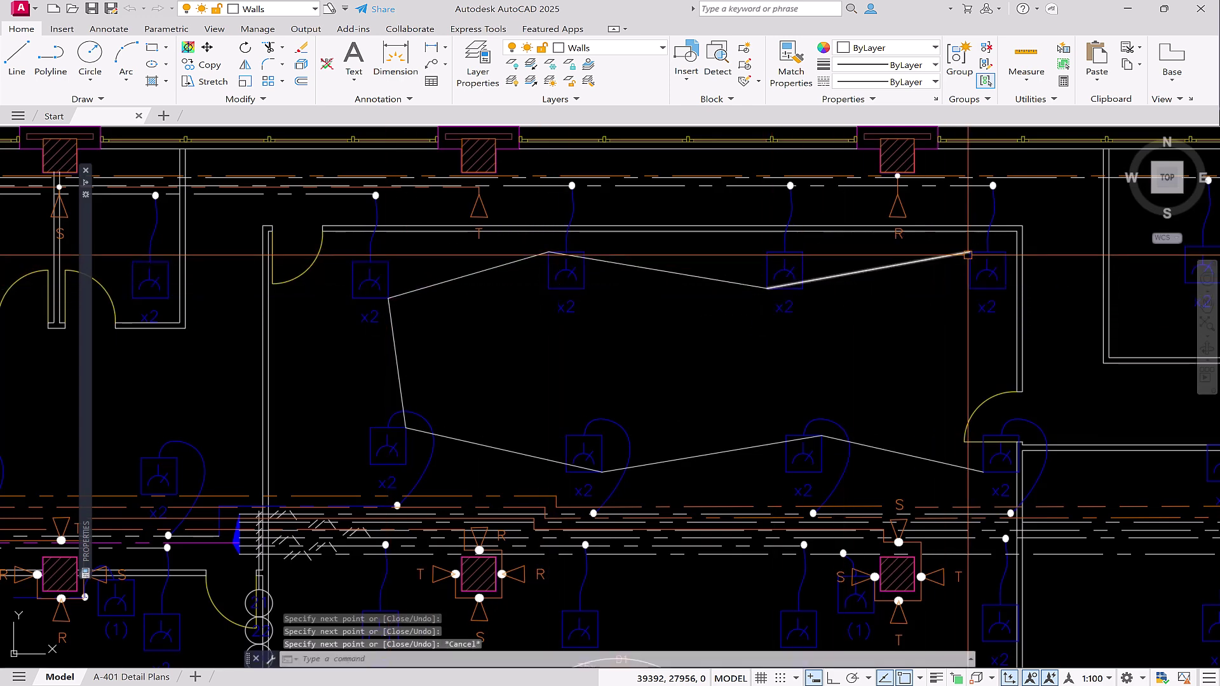
{"action": "key", "text": "Escape"}
{"action": "key", "text": "Escape"}
{"action": "key", "text": "Escape"}
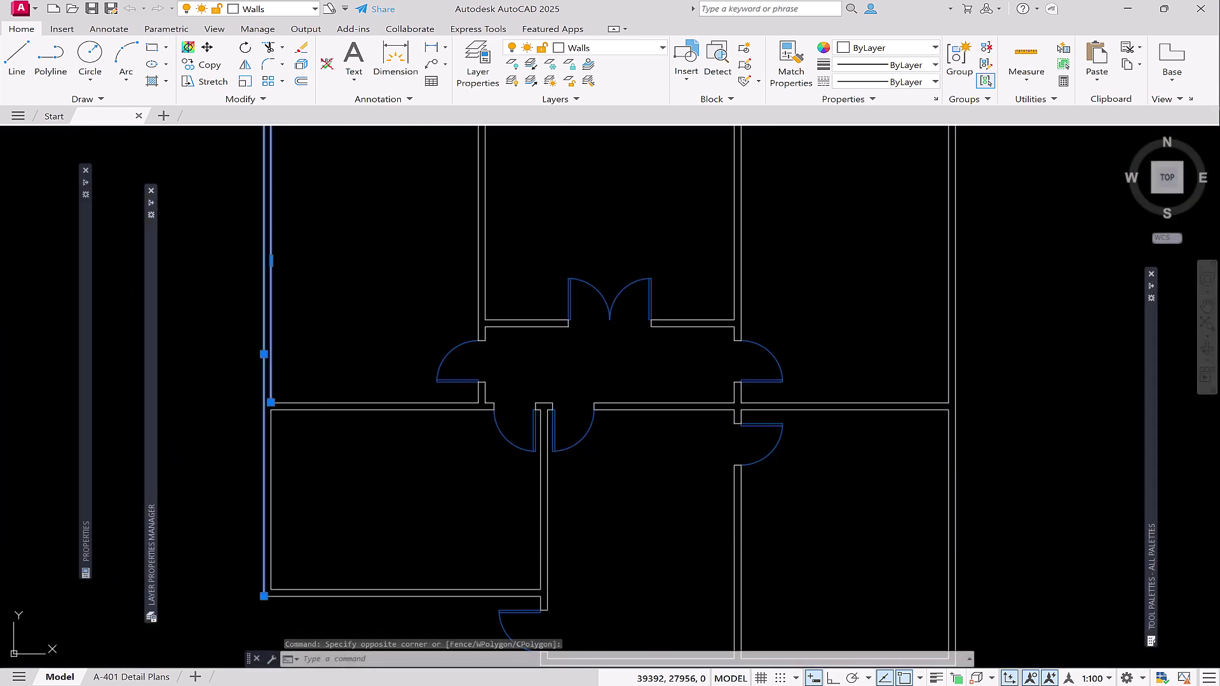
Step: Colour the A-Door layer red and place desk, monitor and plant blocks in the top-right office
{"action": "left_click", "coordinate": [610, 47]}
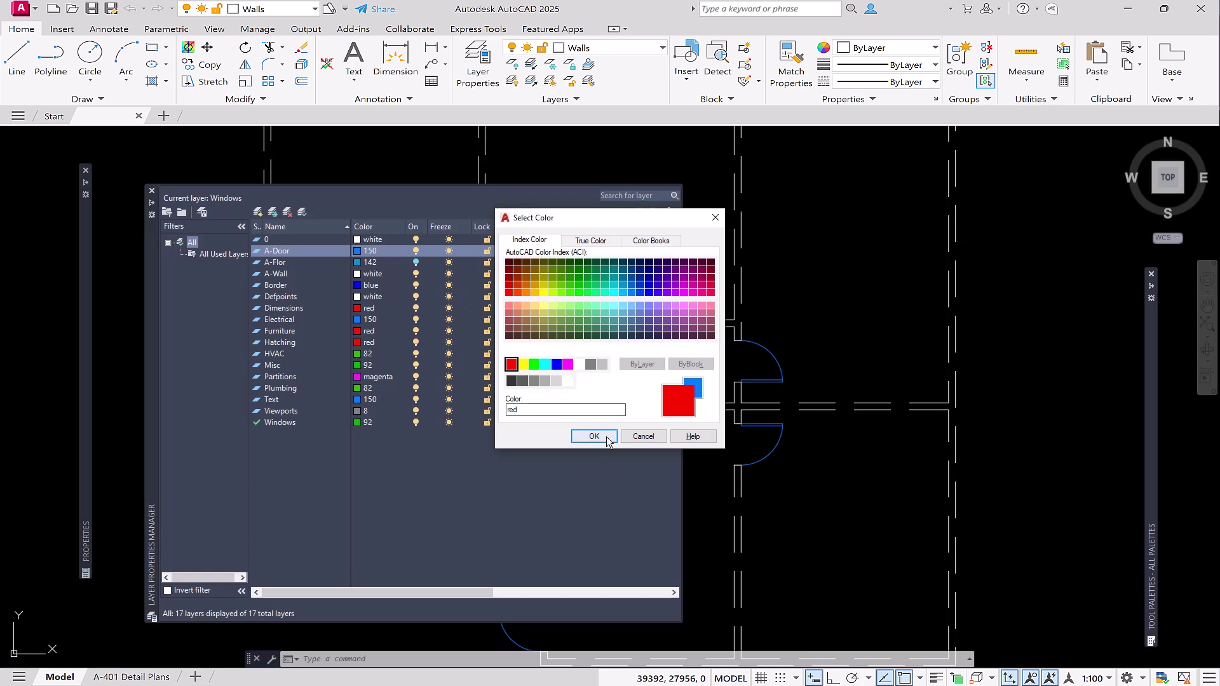
{"action": "left_click", "coordinate": [607, 439]}
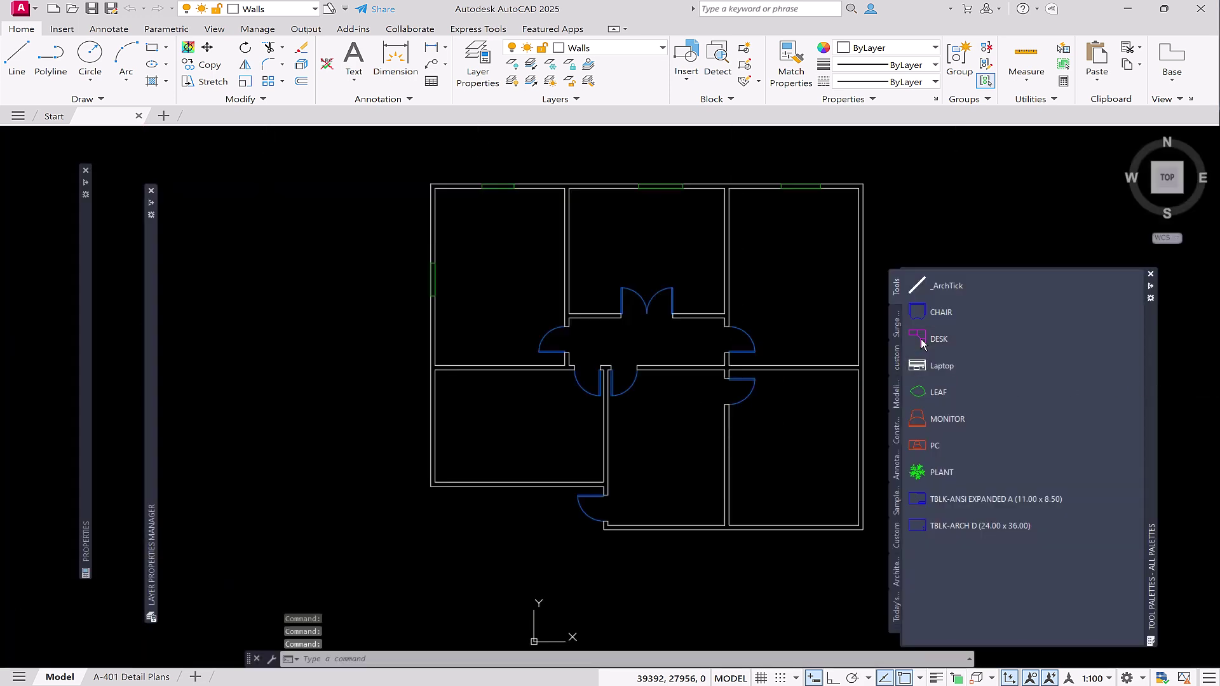
{"action": "left_click_drag", "start_coordinate": [923, 343], "coordinate": [727, 275]}
{"action": "scroll", "coordinate": [788, 267], "scroll_direction": "up", "scroll_amount": 2}
{"action": "type", "text": "m"}
{"action": "key", "text": "Return"}
{"action": "left_click", "coordinate": [775, 275]}
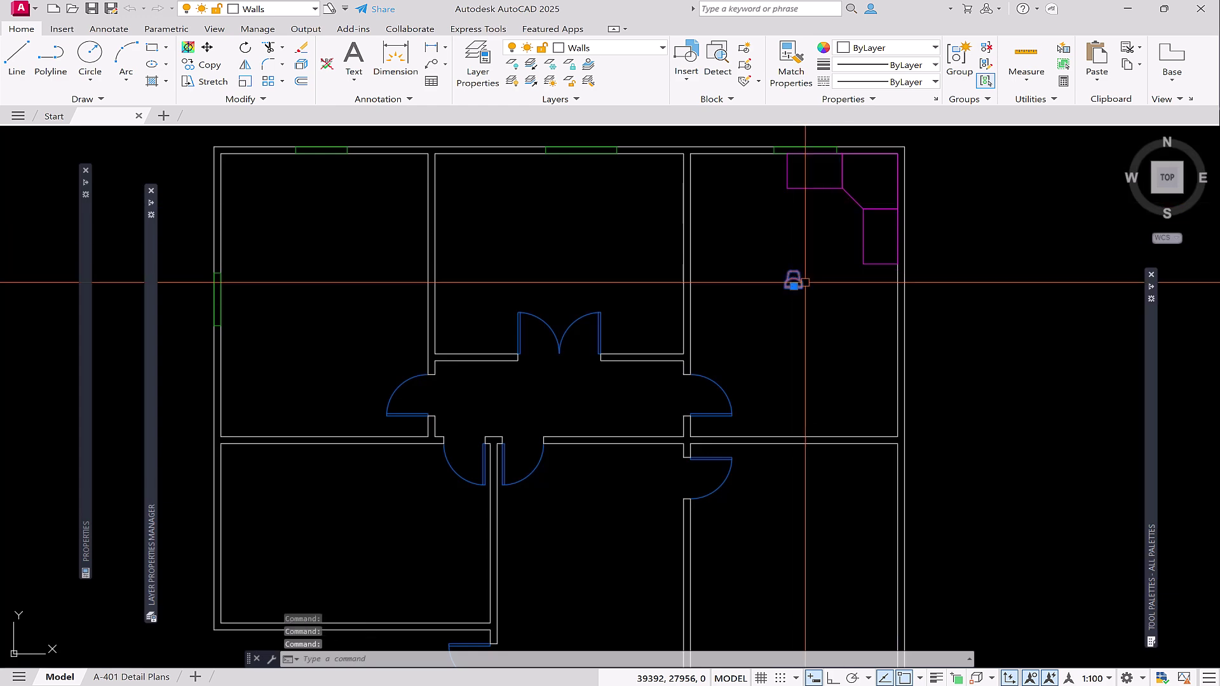
{"action": "left_click", "coordinate": [864, 187]}
{"action": "left_click_drag", "start_coordinate": [942, 473], "coordinate": [735, 196]}
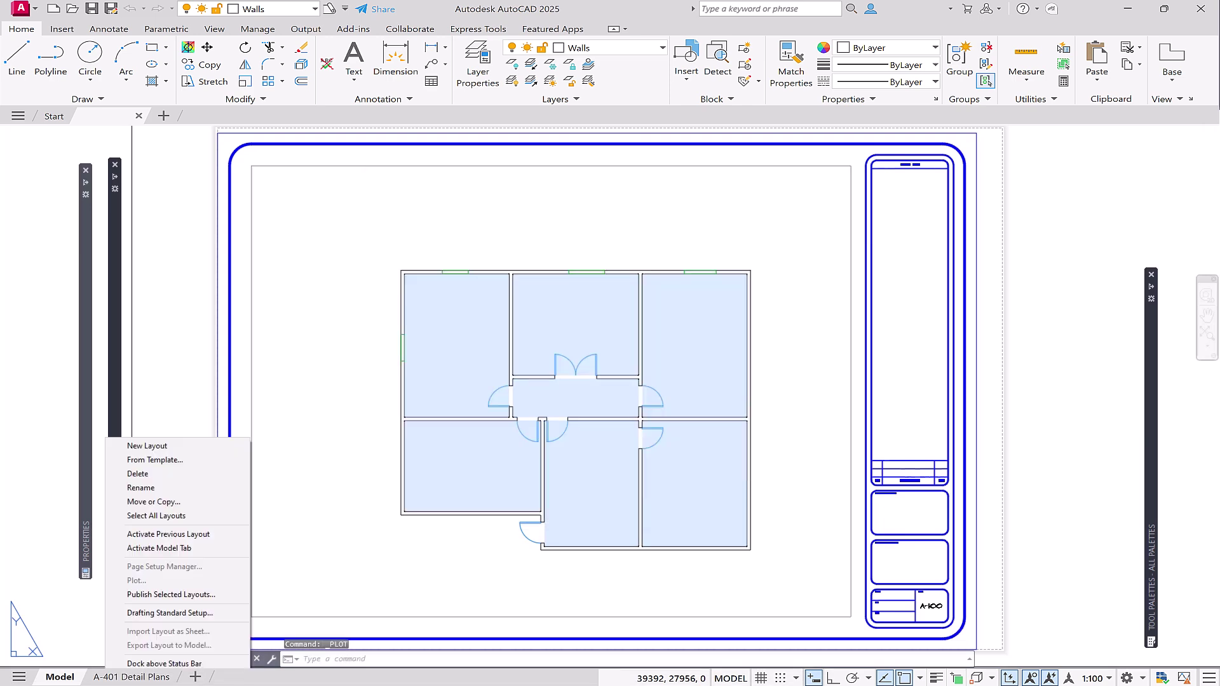
Step: Publish all three Law Office layout sheets together
{"action": "left_click", "coordinate": [171, 594]}
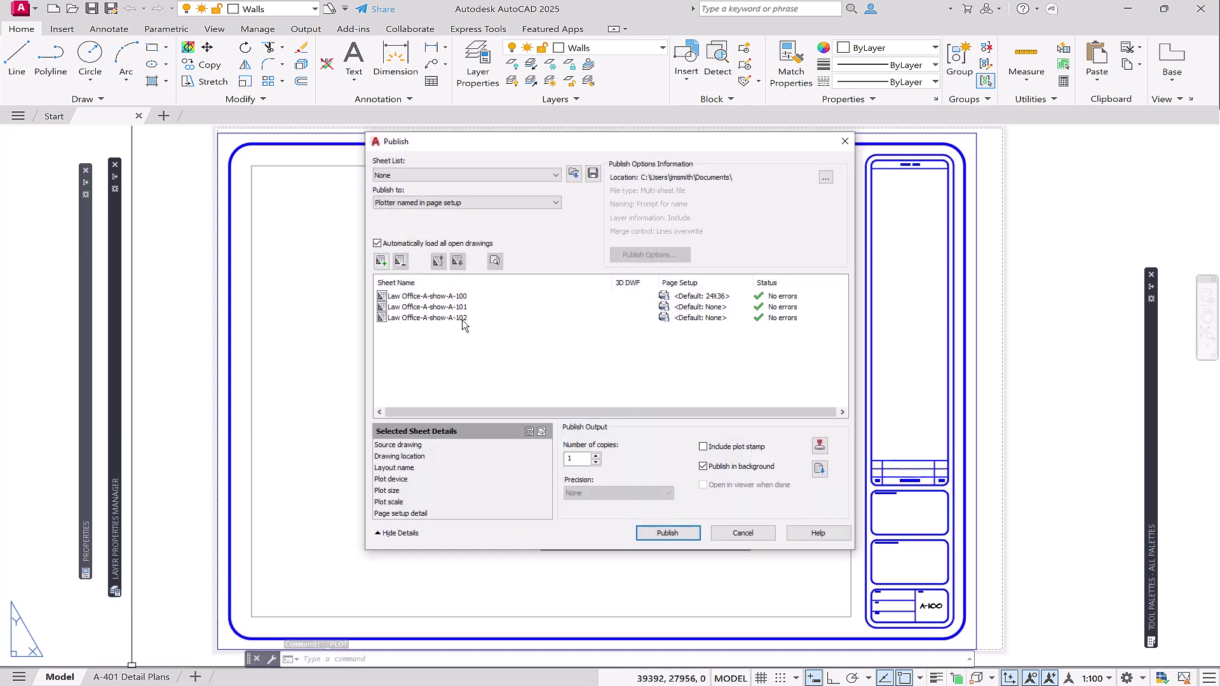
{"action": "left_click", "coordinate": [727, 296]}
{"action": "left_click", "coordinate": [743, 316], "text": "shift"}
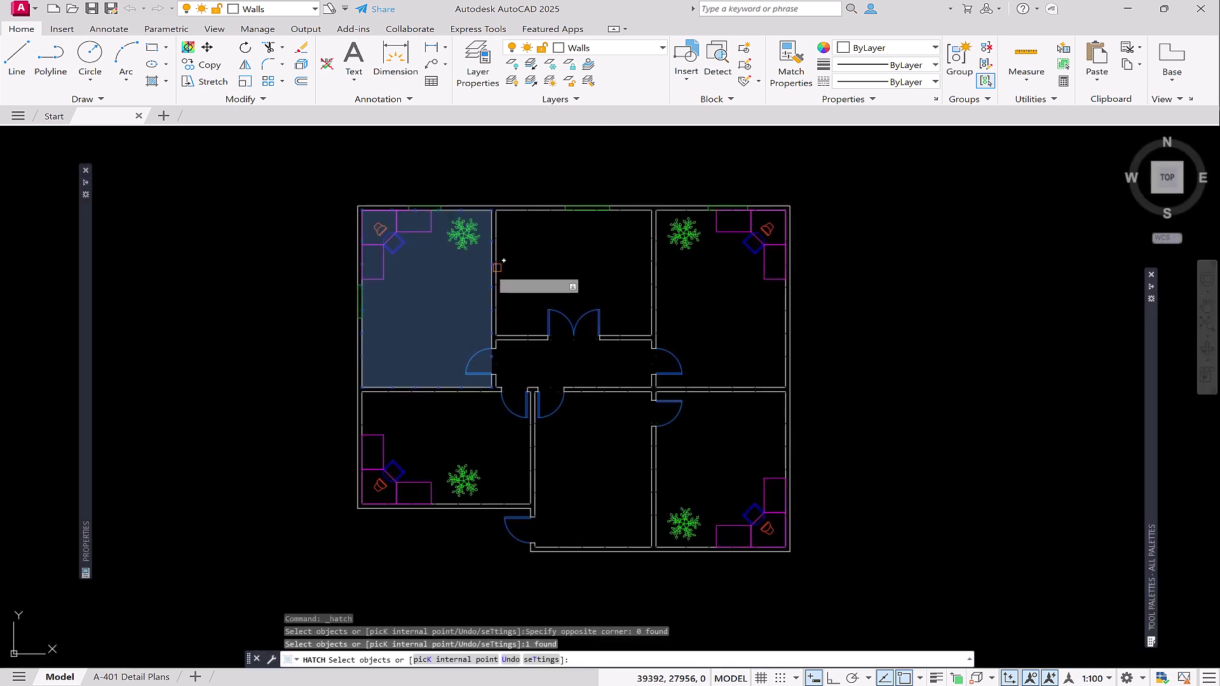
Step: Pick inside each office, top and bottom rows, to fill them with dark blue hatch
{"action": "left_click", "coordinate": [497, 267]}
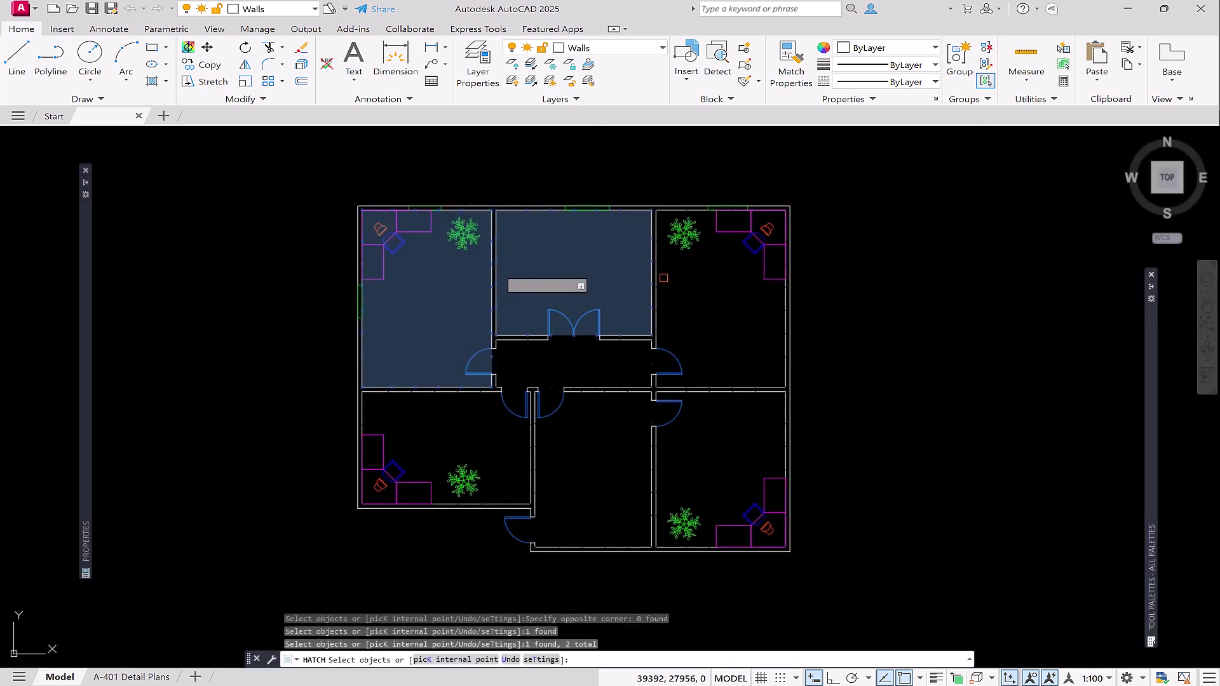
{"action": "left_click", "coordinate": [659, 278]}
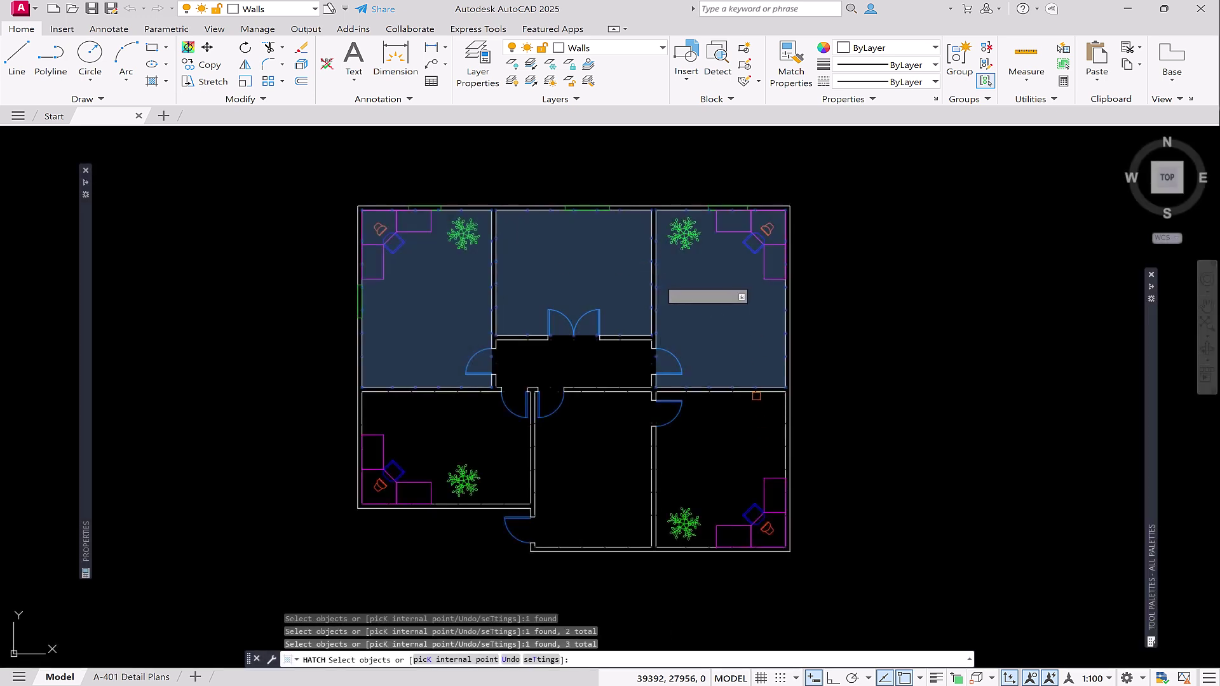
{"action": "left_click", "coordinate": [758, 392]}
{"action": "left_click", "coordinate": [600, 386]}
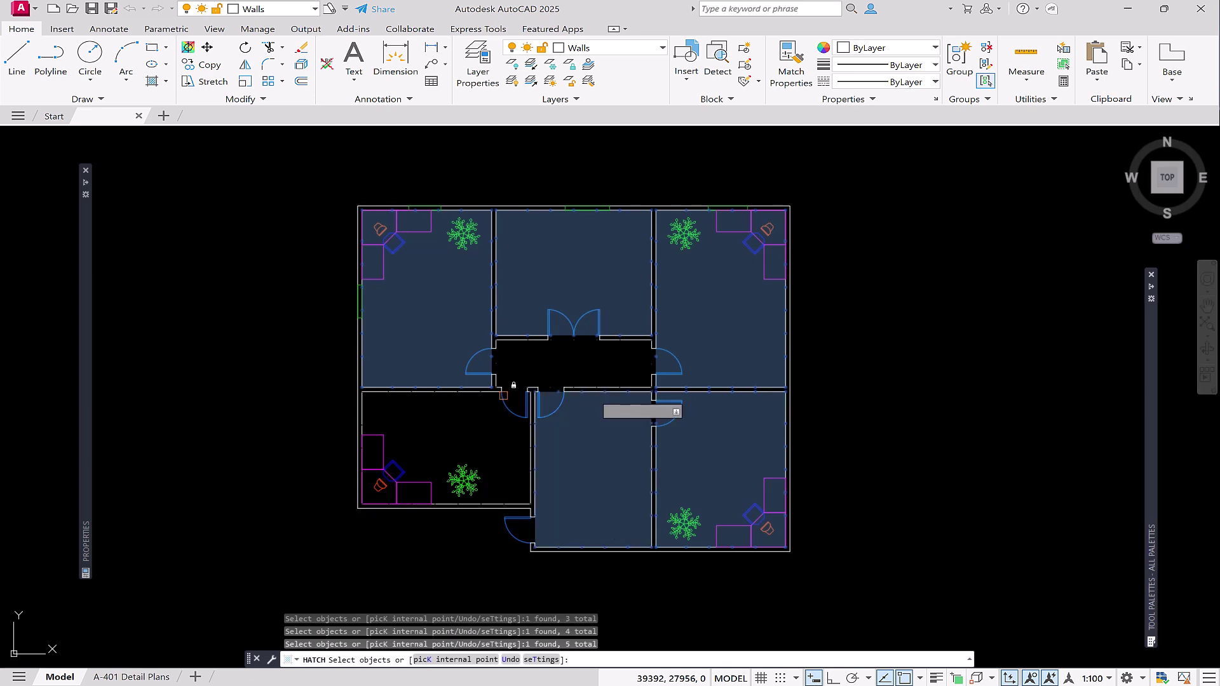
{"action": "left_click", "coordinate": [482, 383]}
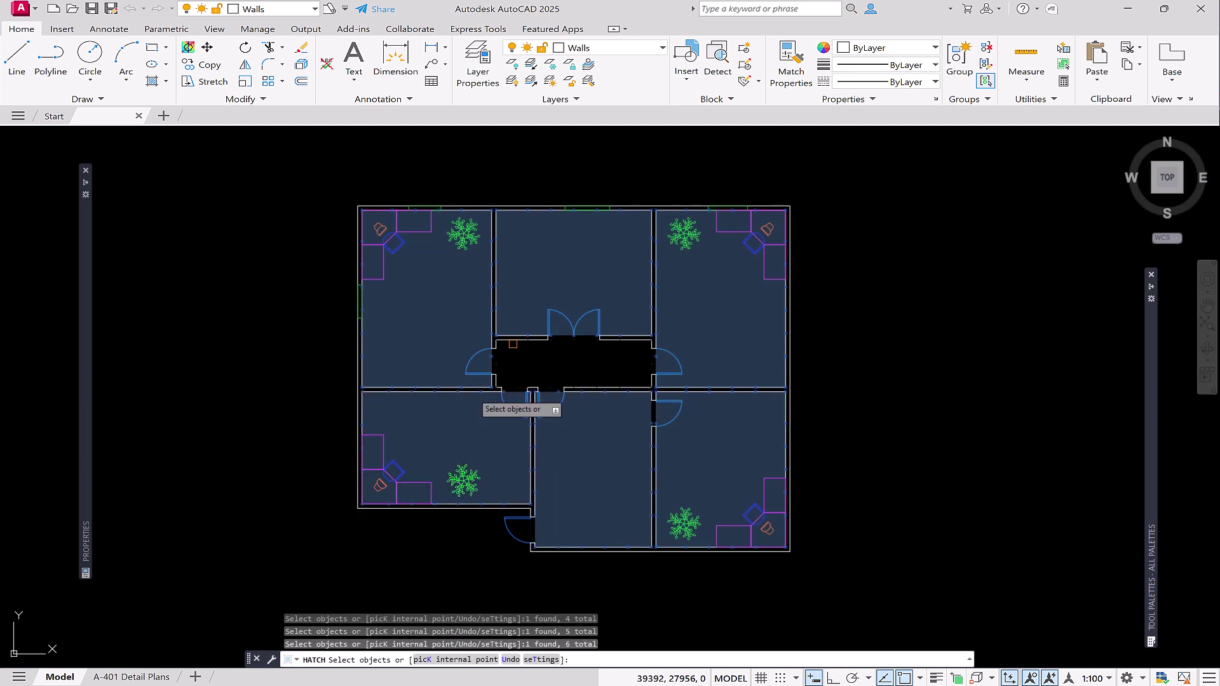
{"action": "left_click", "coordinate": [517, 343]}
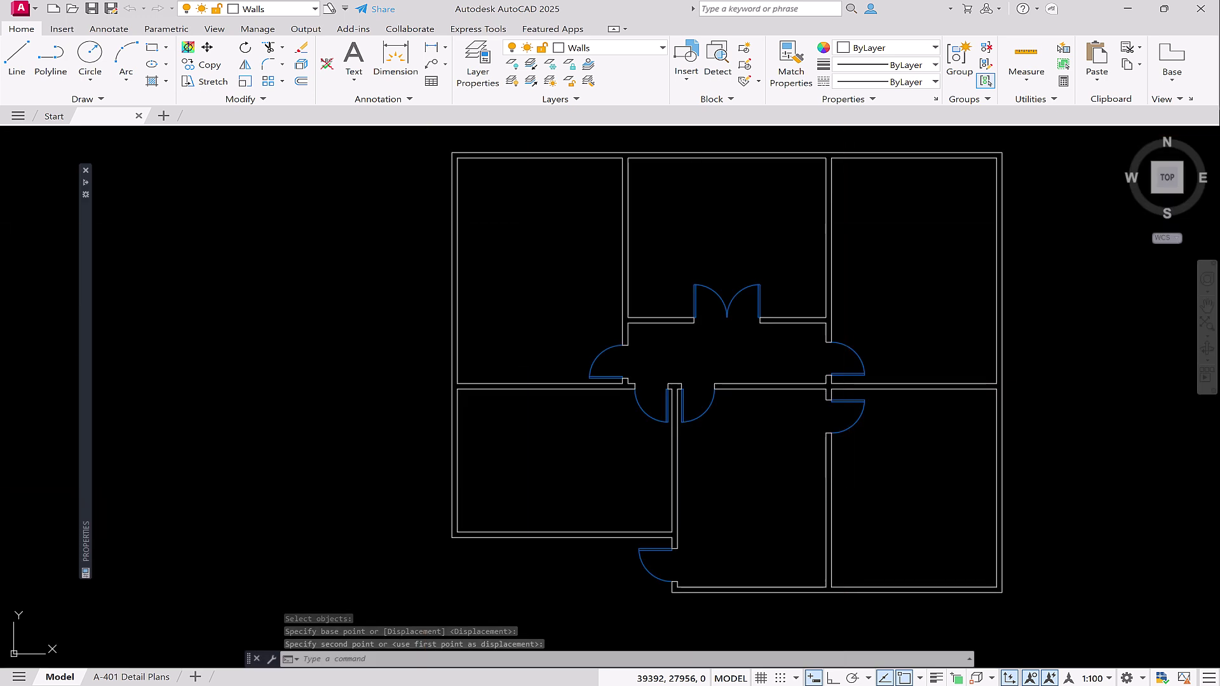
Step: Draw a window rectangle on the top wall of the plan
{"action": "left_click", "coordinate": [662, 47]}
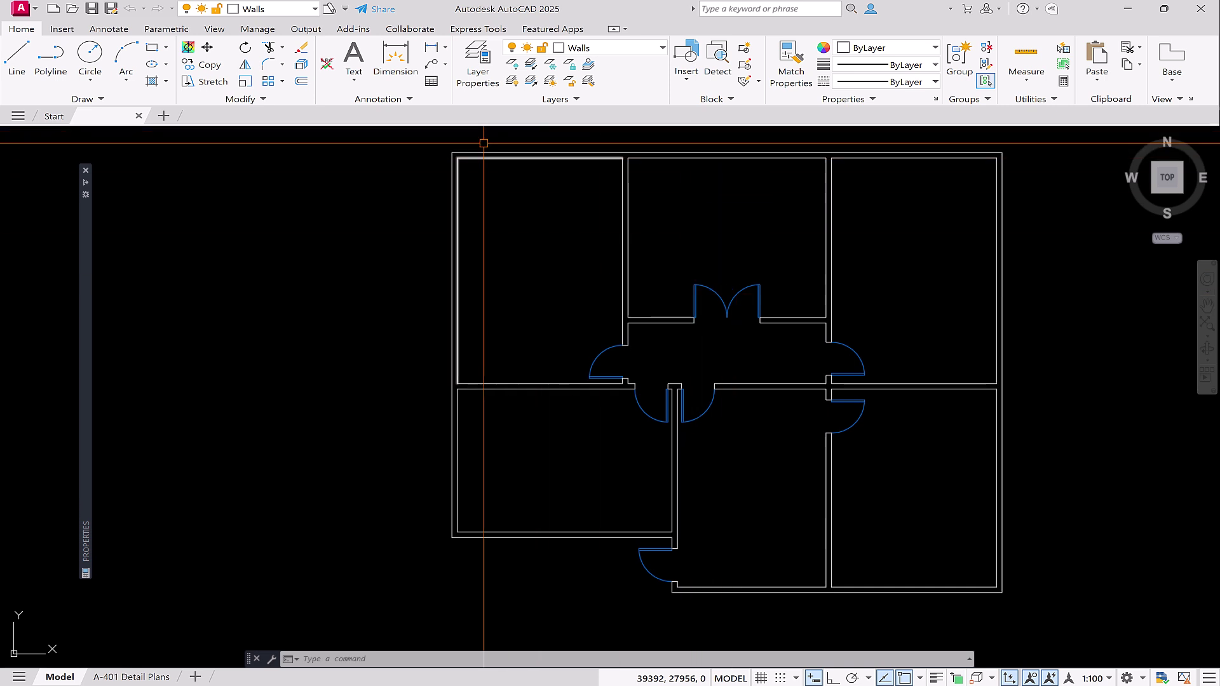
{"action": "scroll", "coordinate": [460, 132], "scroll_direction": "up", "scroll_amount": 4}
{"action": "type", "text": "REC"}
{"action": "right_click", "coordinate": [638, 166]}
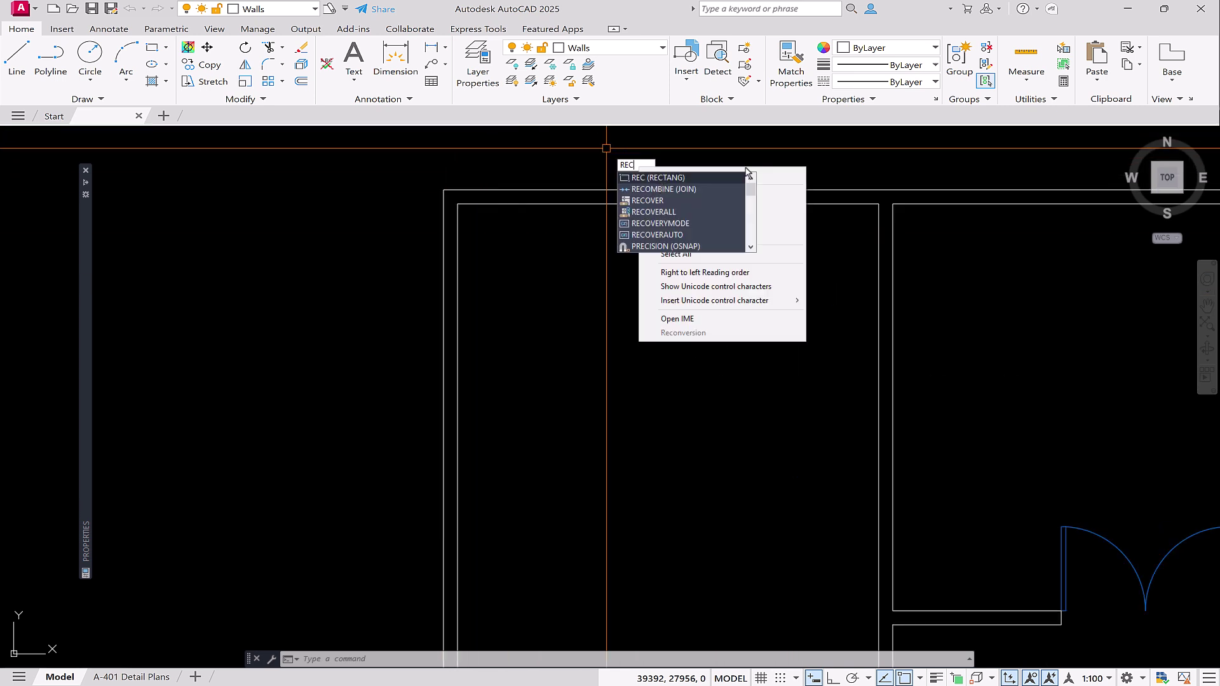
{"action": "key", "text": "Escape"}
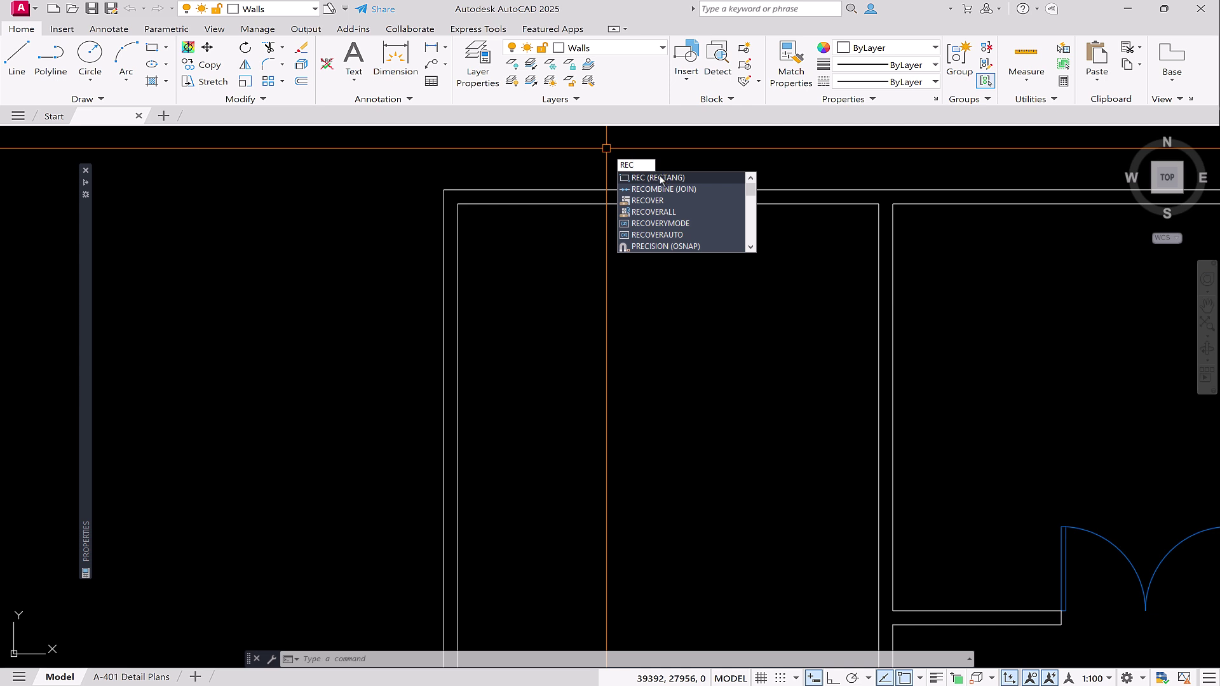
{"action": "left_click", "coordinate": [660, 178]}
{"action": "left_click", "coordinate": [619, 190]}
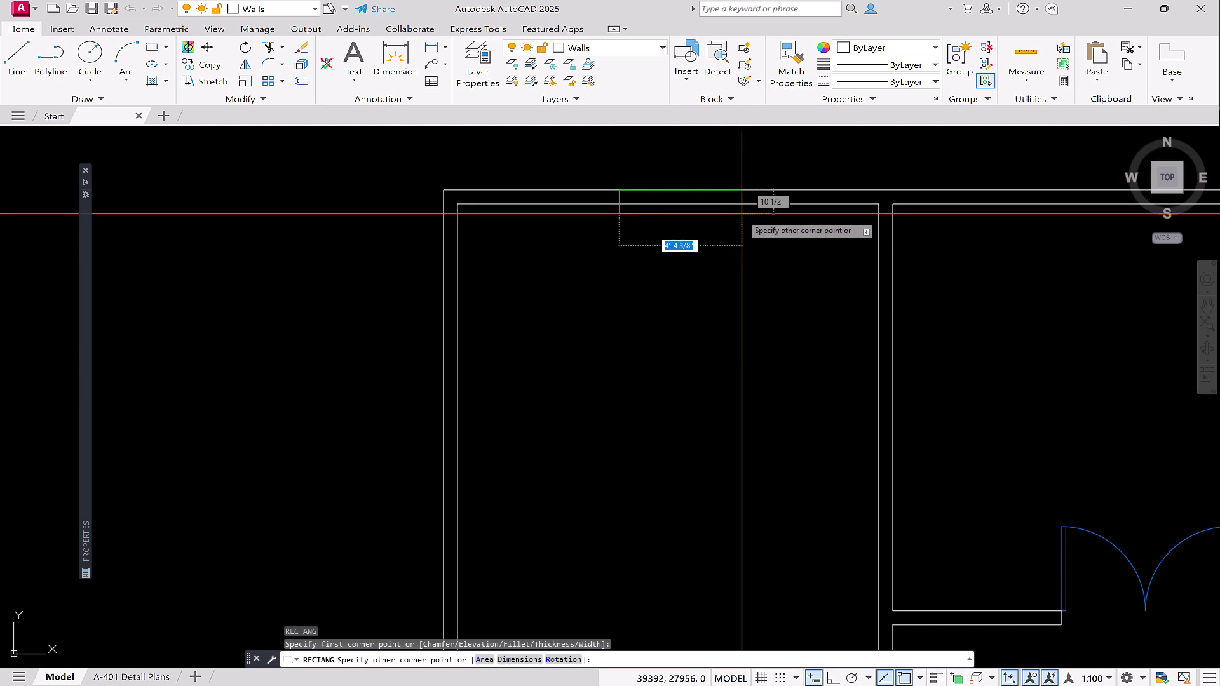
{"action": "left_click", "coordinate": [741, 204]}
{"action": "key", "text": "Escape"}
{"action": "key", "text": "Escape"}
Step: Copy the window rectangle from its corner to a second spot on the top wall
{"action": "left_click", "coordinate": [576, 157]}
{"action": "left_click", "coordinate": [796, 224]}
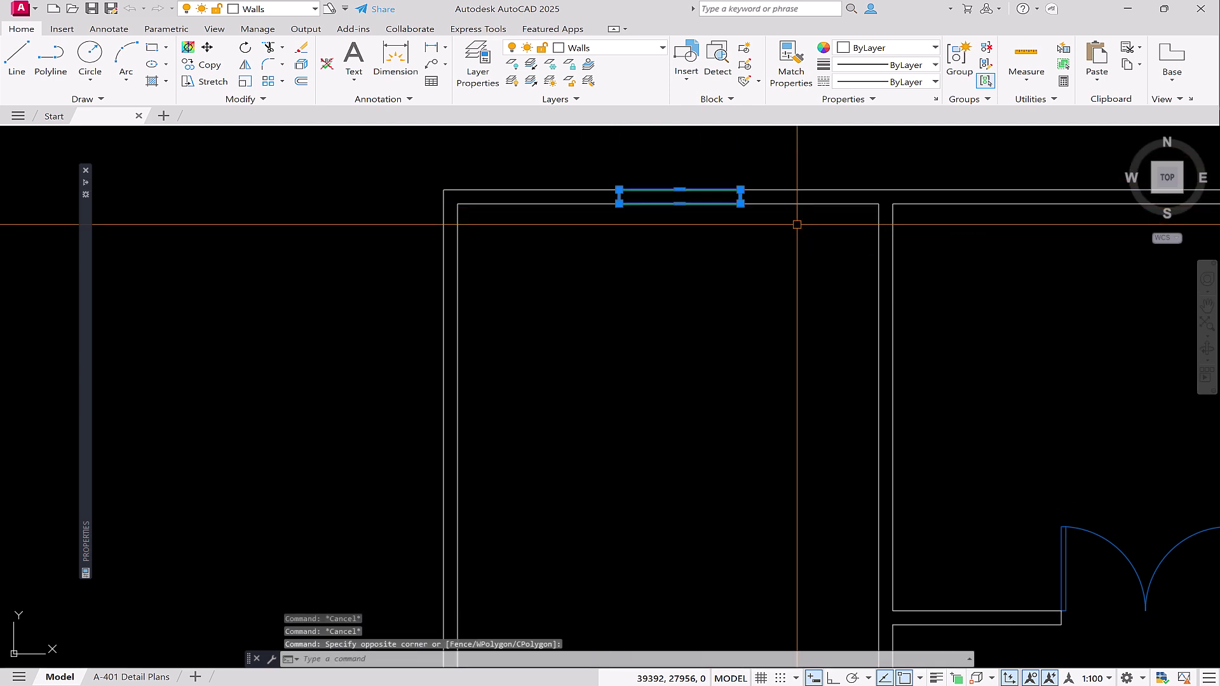
{"action": "type", "text": "o"}
{"action": "key", "text": "Return"}
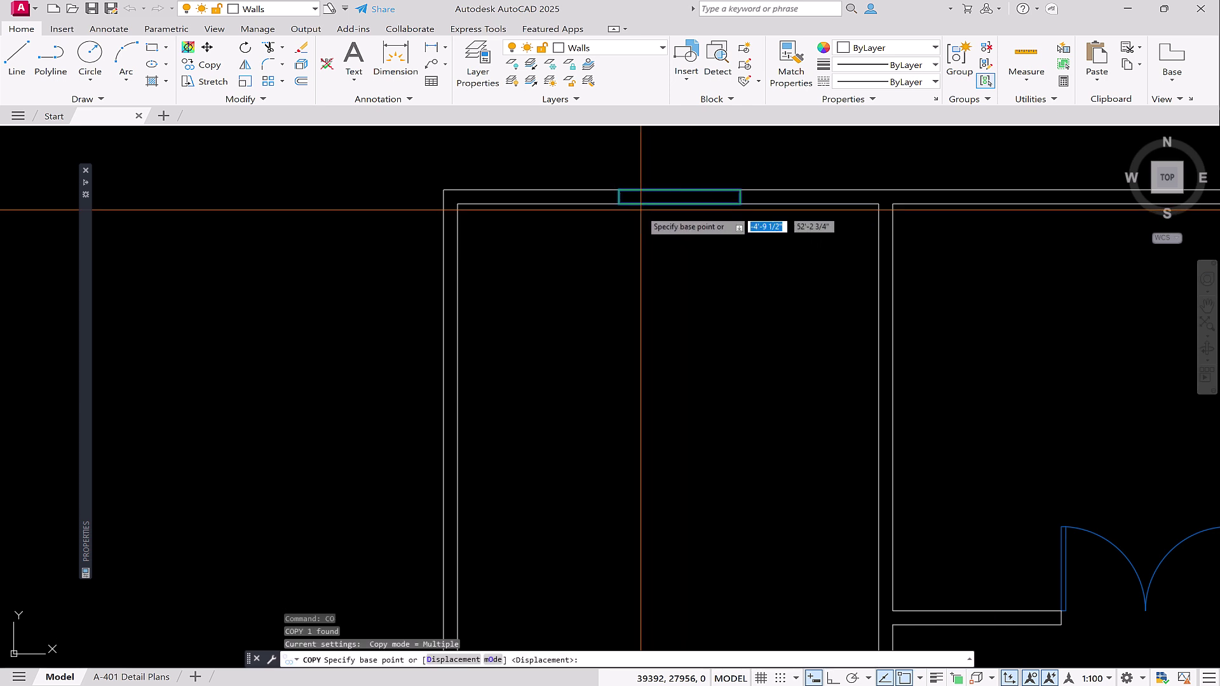
{"action": "left_click", "coordinate": [620, 204]}
{"action": "scroll", "coordinate": [619, 204], "scroll_direction": "down", "scroll_amount": 5}
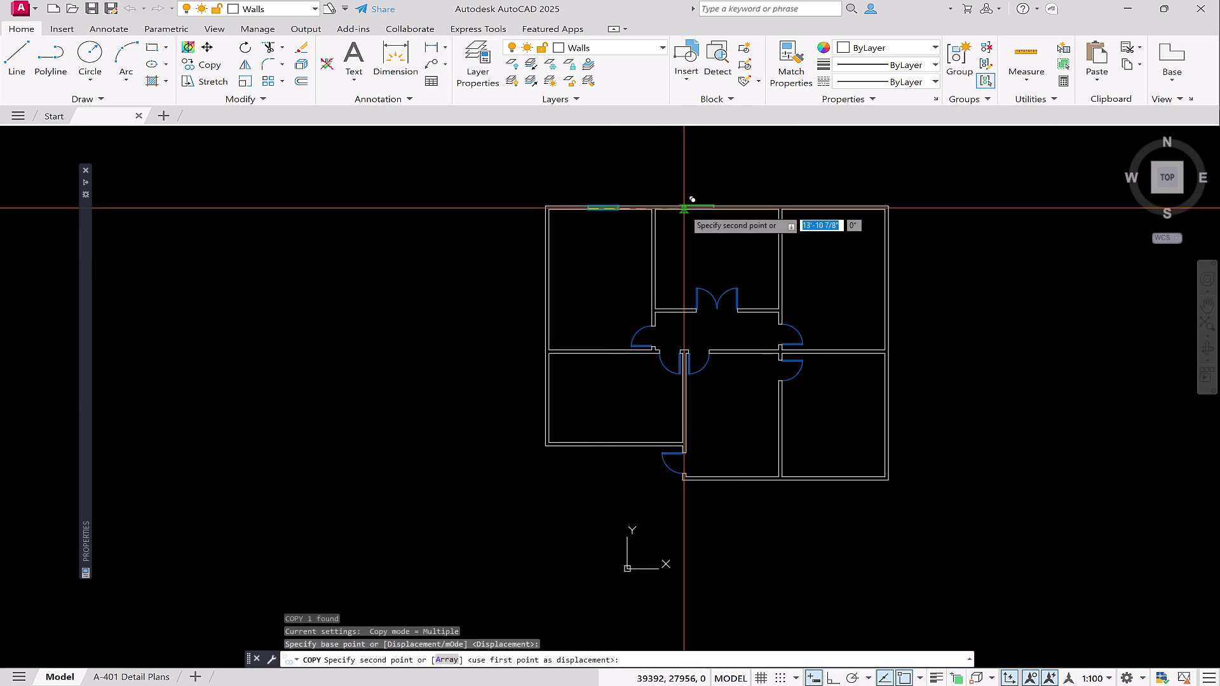
{"action": "left_click", "coordinate": [698, 205]}
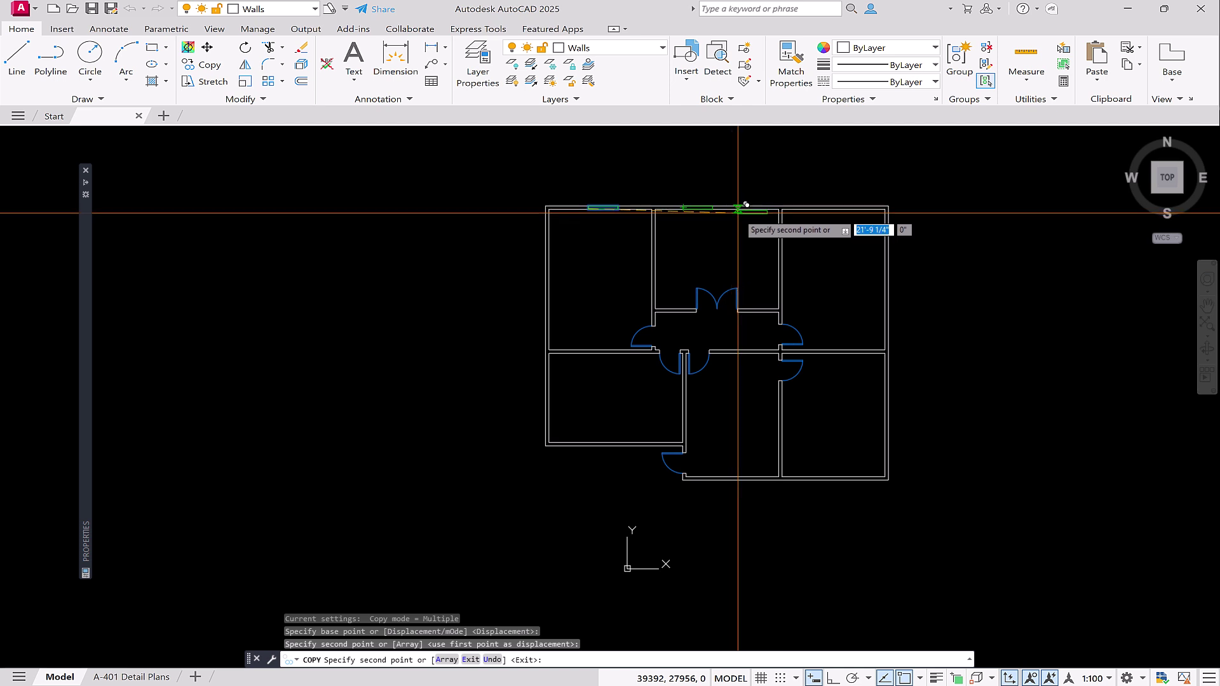
Step: Place four more window copies along the lower wall
{"action": "scroll", "coordinate": [745, 203], "scroll_direction": "up", "scroll_amount": 5}
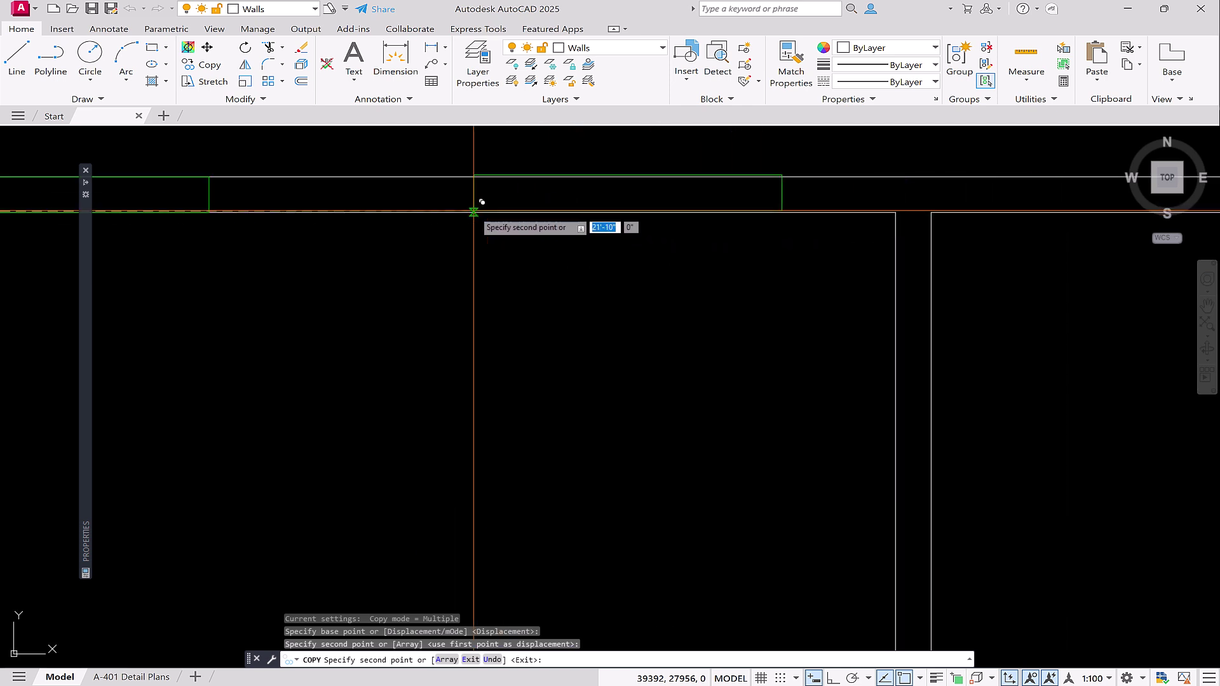
{"action": "scroll", "coordinate": [422, 212], "scroll_direction": "down", "scroll_amount": 2}
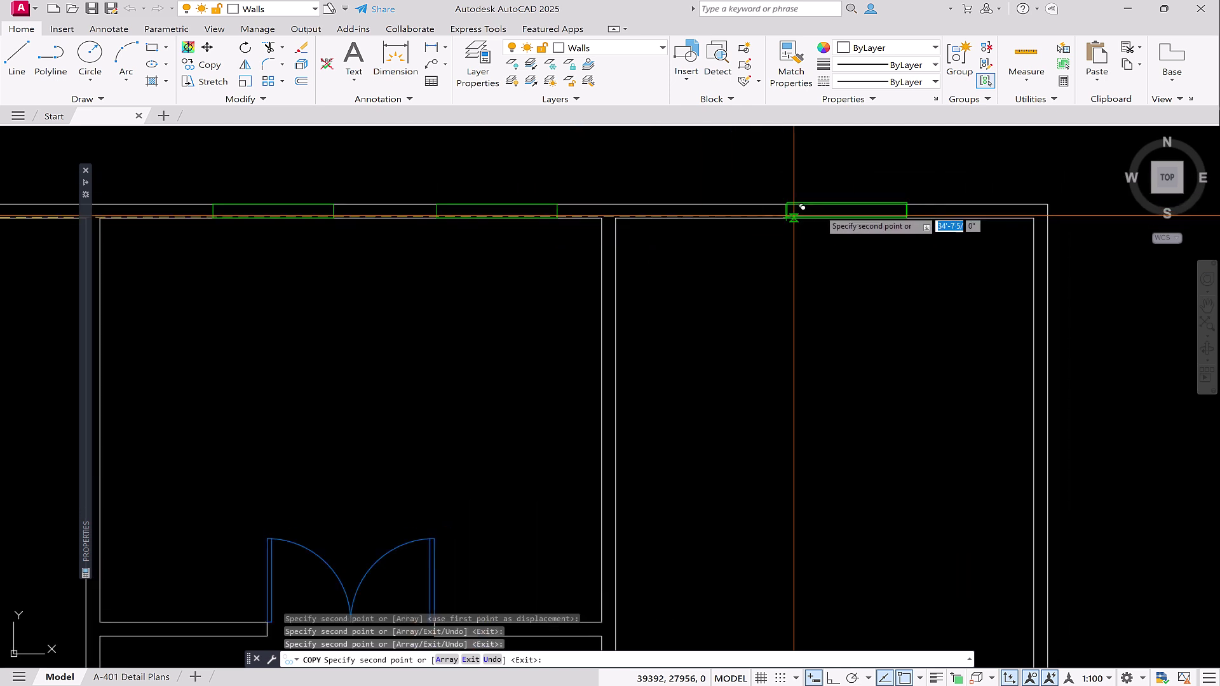
{"action": "scroll", "coordinate": [802, 207], "scroll_direction": "down", "scroll_amount": 5}
{"action": "scroll", "coordinate": [826, 305], "scroll_direction": "up", "scroll_amount": 3}
{"action": "scroll", "coordinate": [825, 229], "scroll_direction": "up", "scroll_amount": 2}
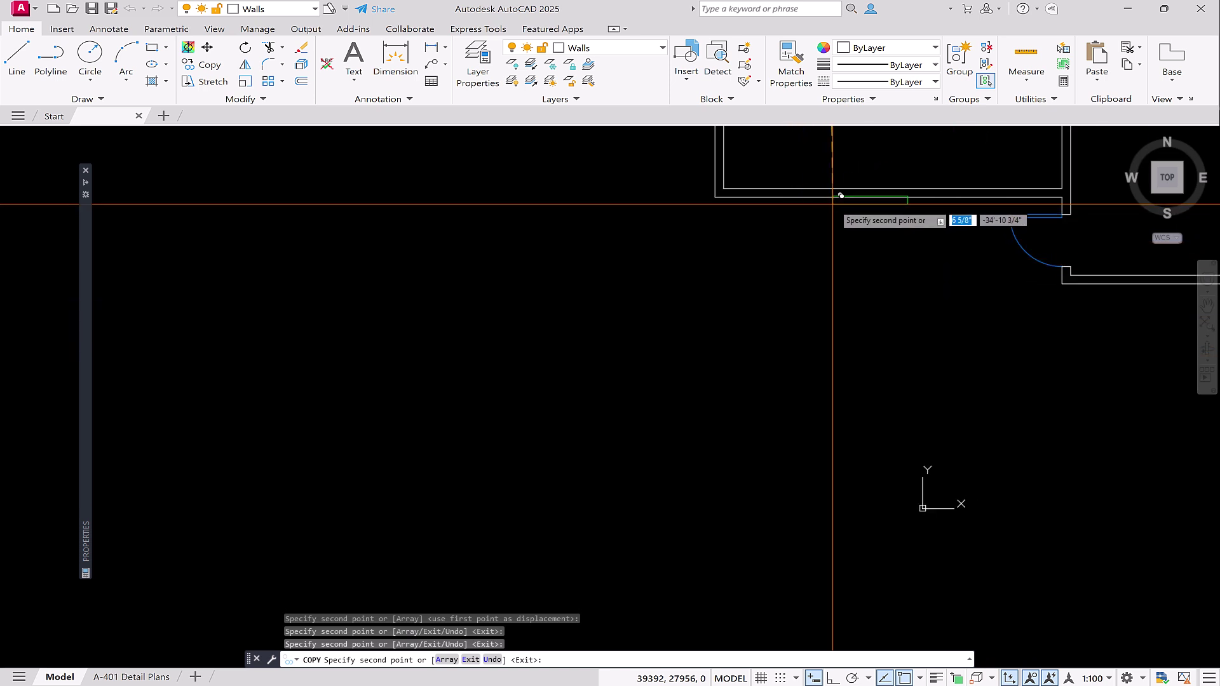
{"action": "middle_click_drag", "start_coordinate": [841, 197], "coordinate": [702, 196]}
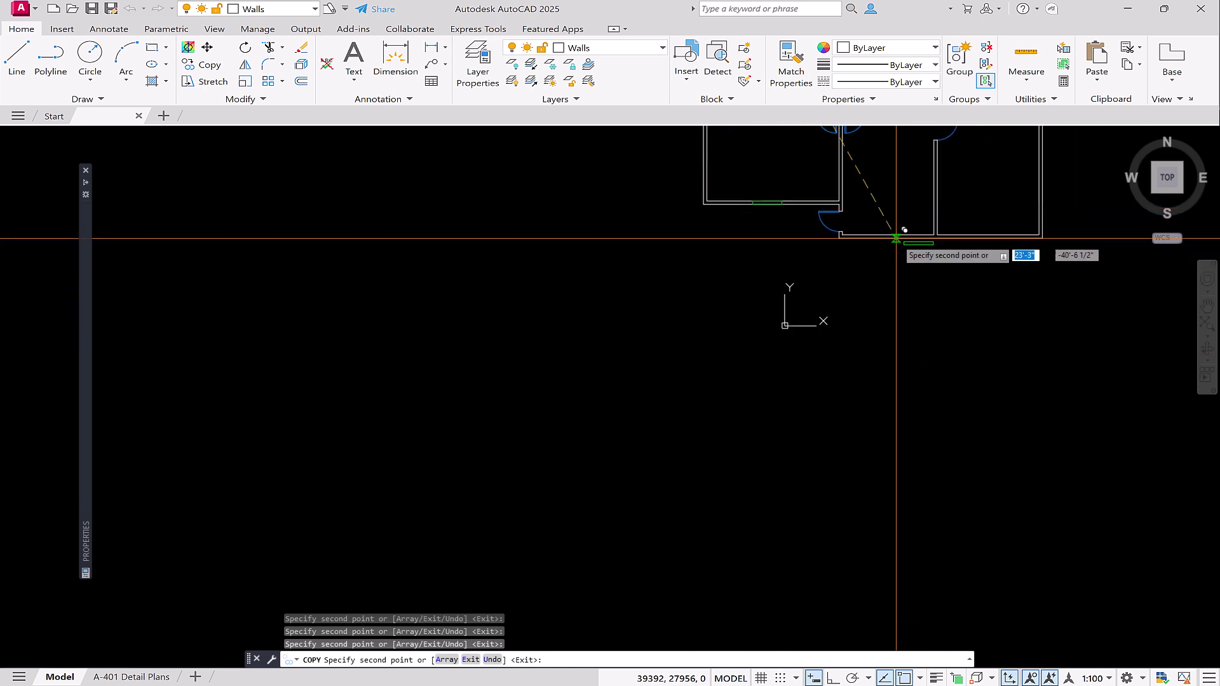
{"action": "middle_click_drag", "start_coordinate": [991, 294], "coordinate": [811, 251]}
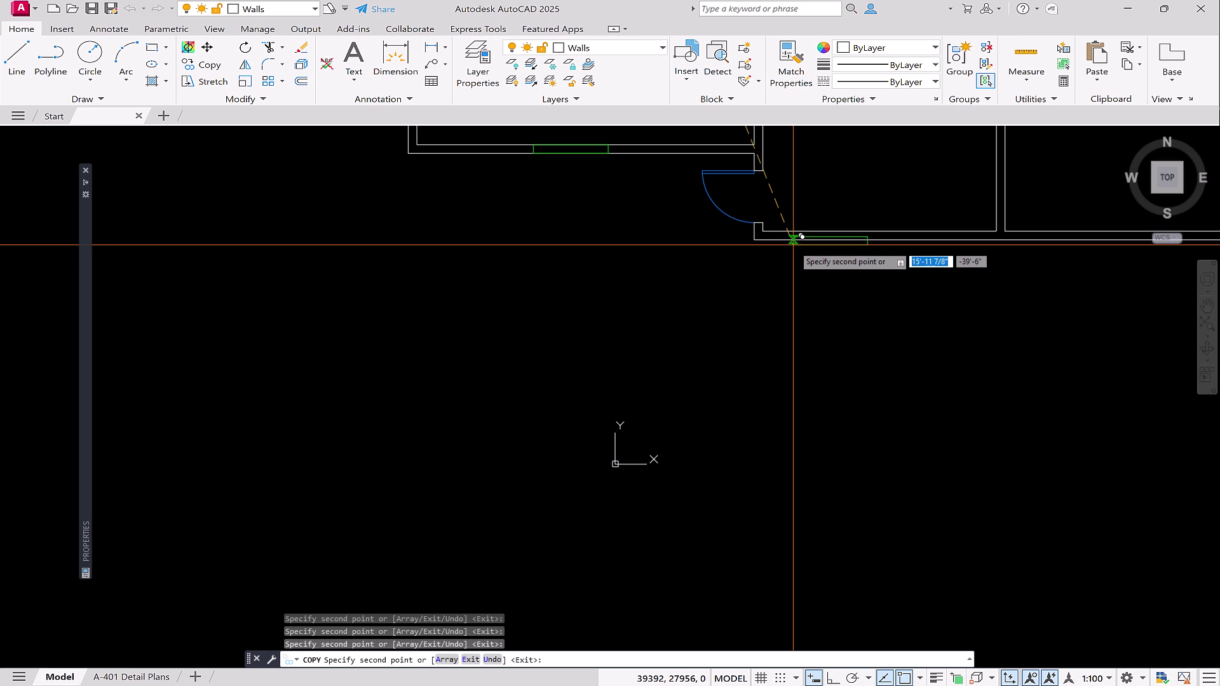
{"action": "left_click", "coordinate": [793, 242]}
{"action": "left_click", "coordinate": [903, 242]}
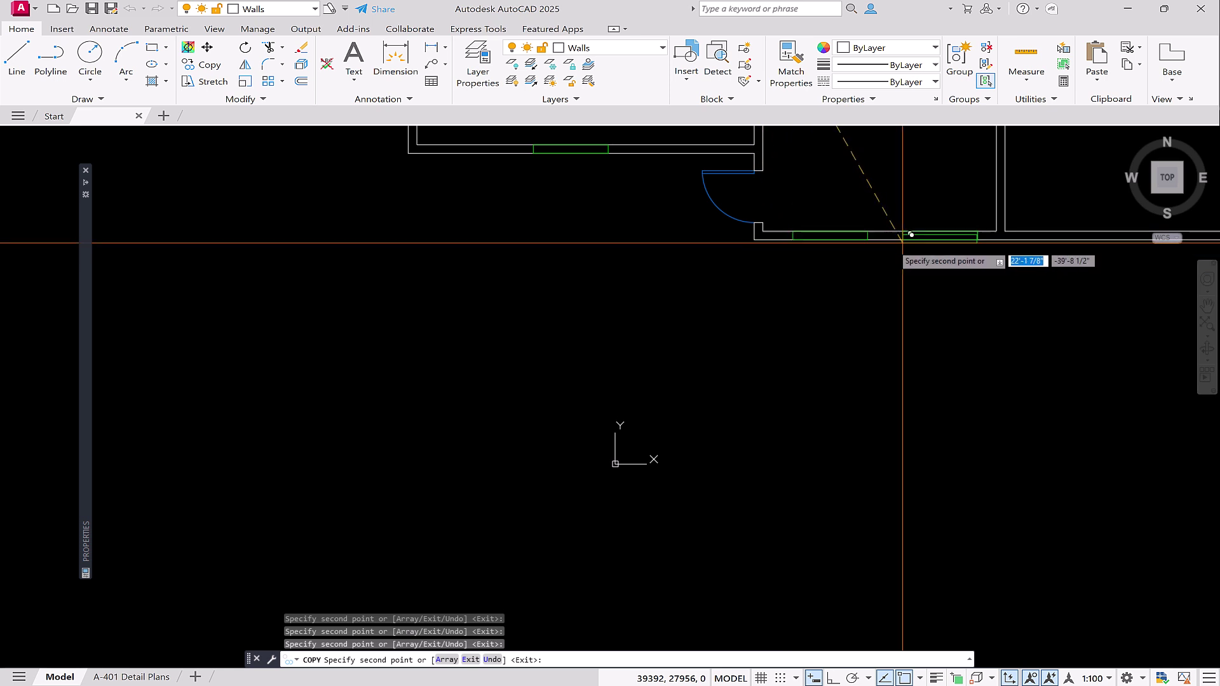
{"action": "middle_click_drag", "start_coordinate": [1090, 226], "coordinate": [982, 224]}
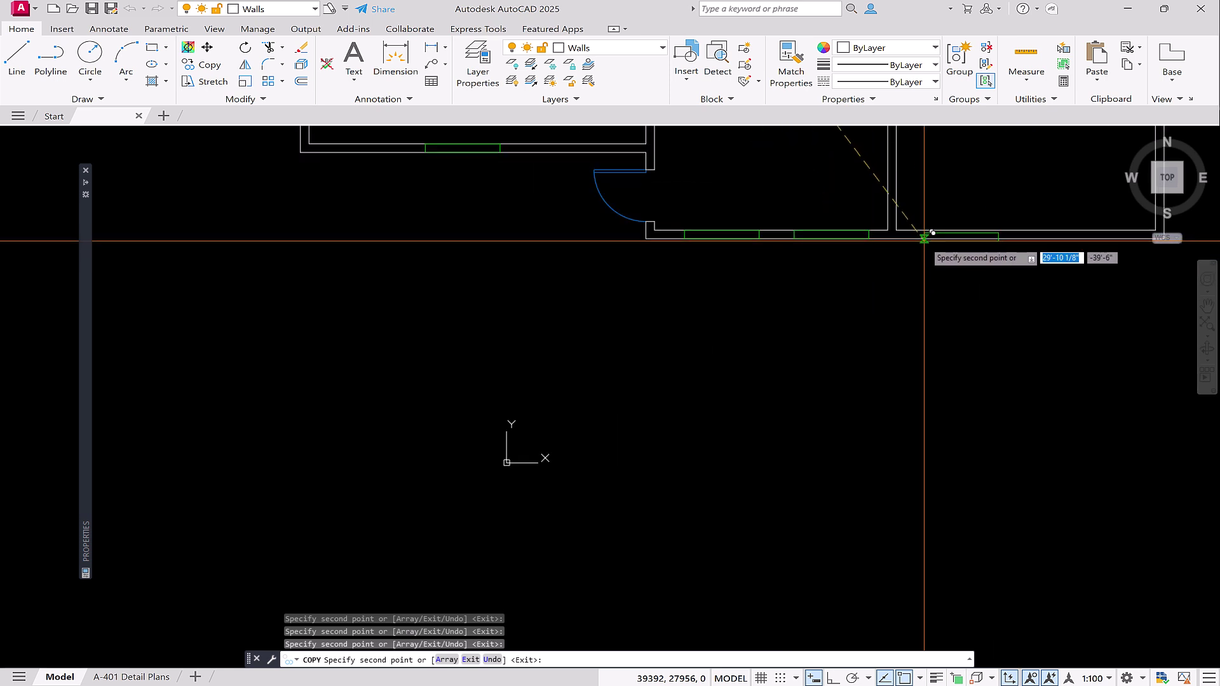
{"action": "left_click", "coordinate": [922, 239]}
{"action": "left_click", "coordinate": [1065, 239]}
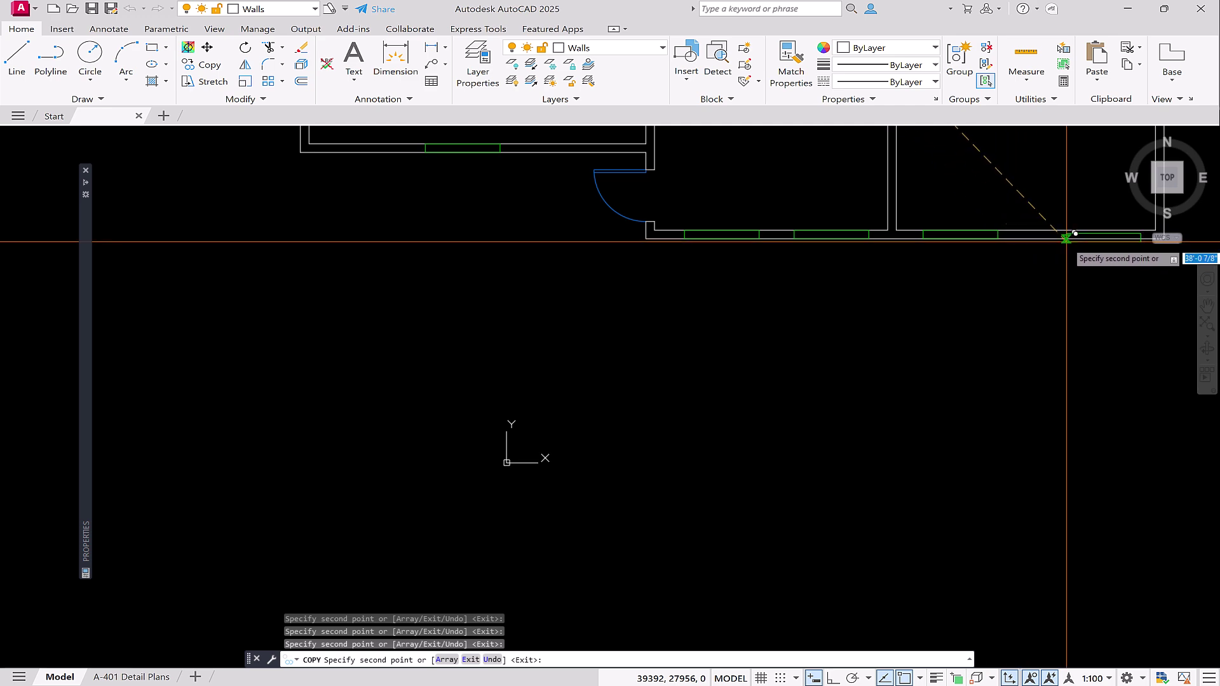
{"action": "key", "text": "Escape"}
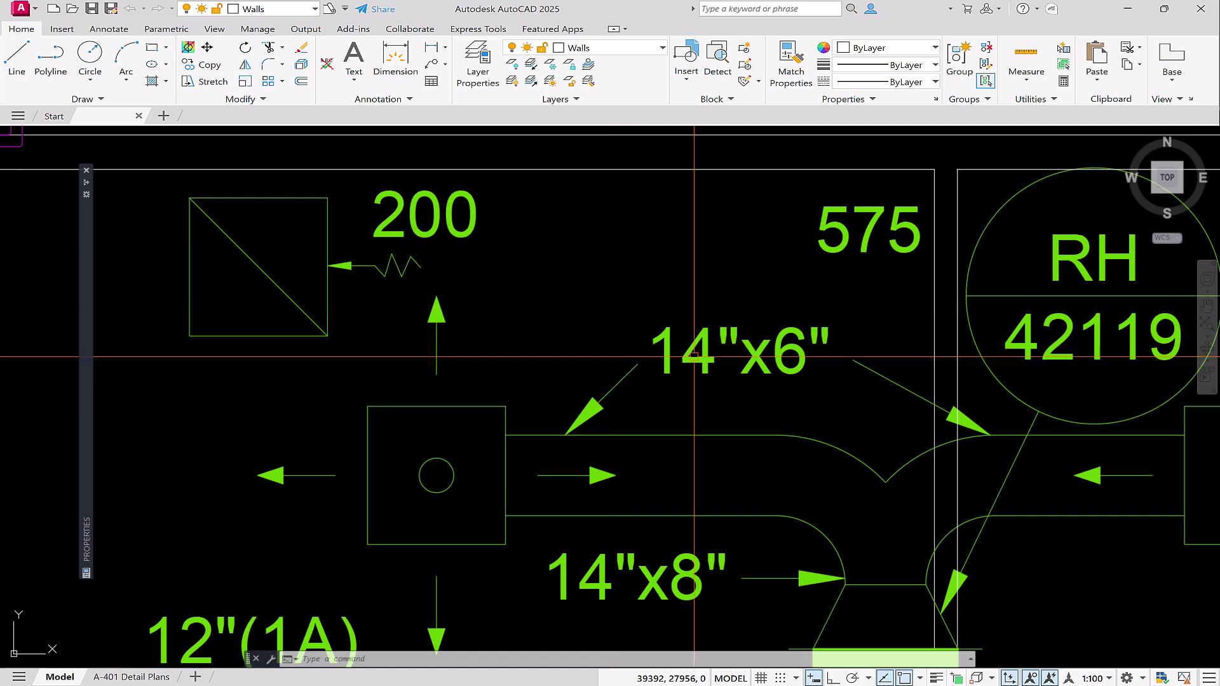
{"action": "double_click", "coordinate": [708, 366]}
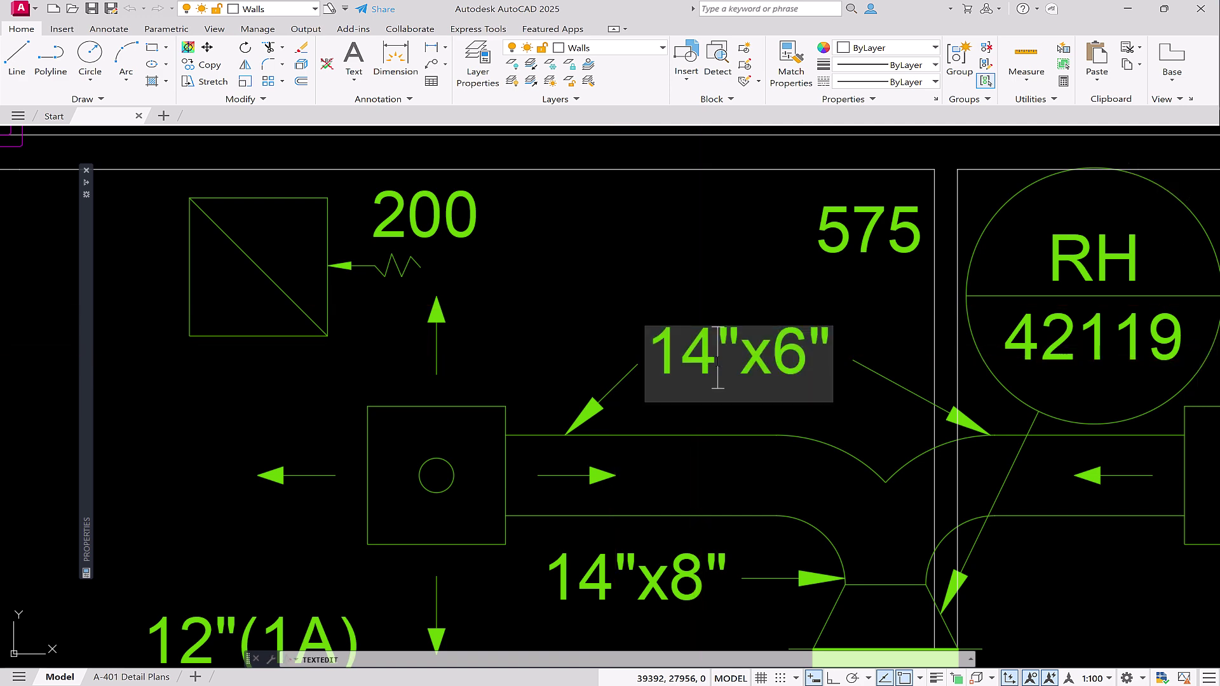
{"action": "type", "text": "6"}
{"action": "left_click", "coordinate": [694, 299]}
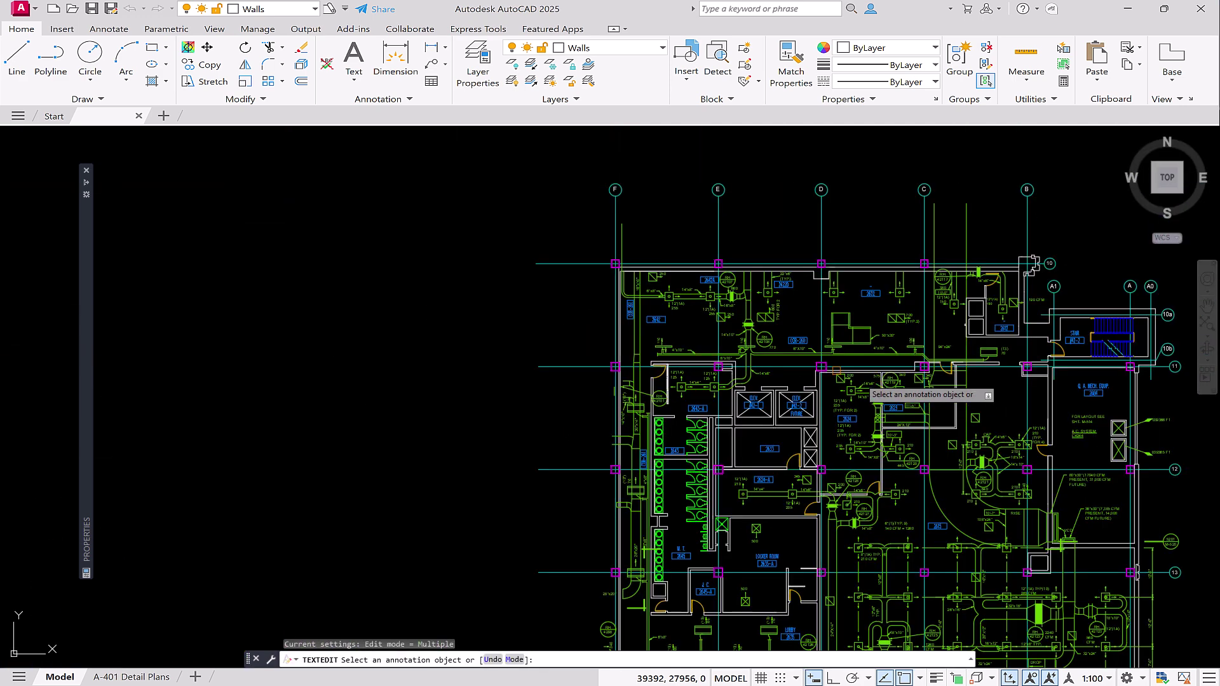
{"action": "key", "text": "Escape"}
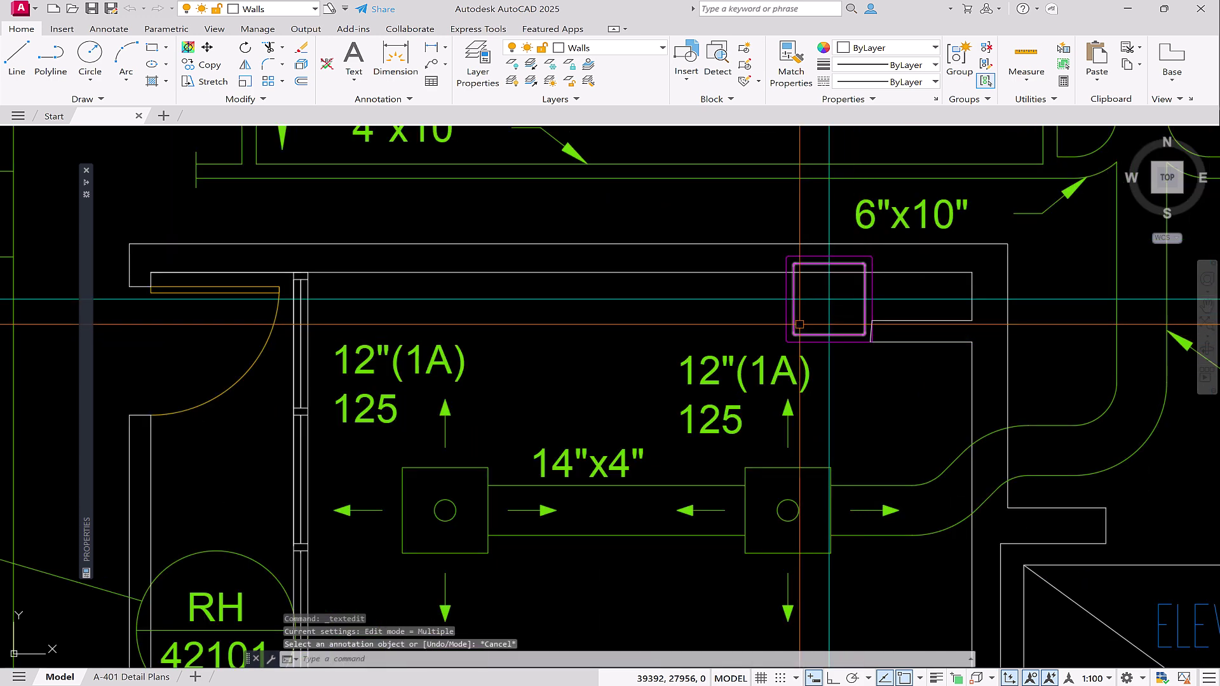
{"action": "left_click", "coordinate": [764, 207]}
{"action": "left_click", "coordinate": [895, 352]}
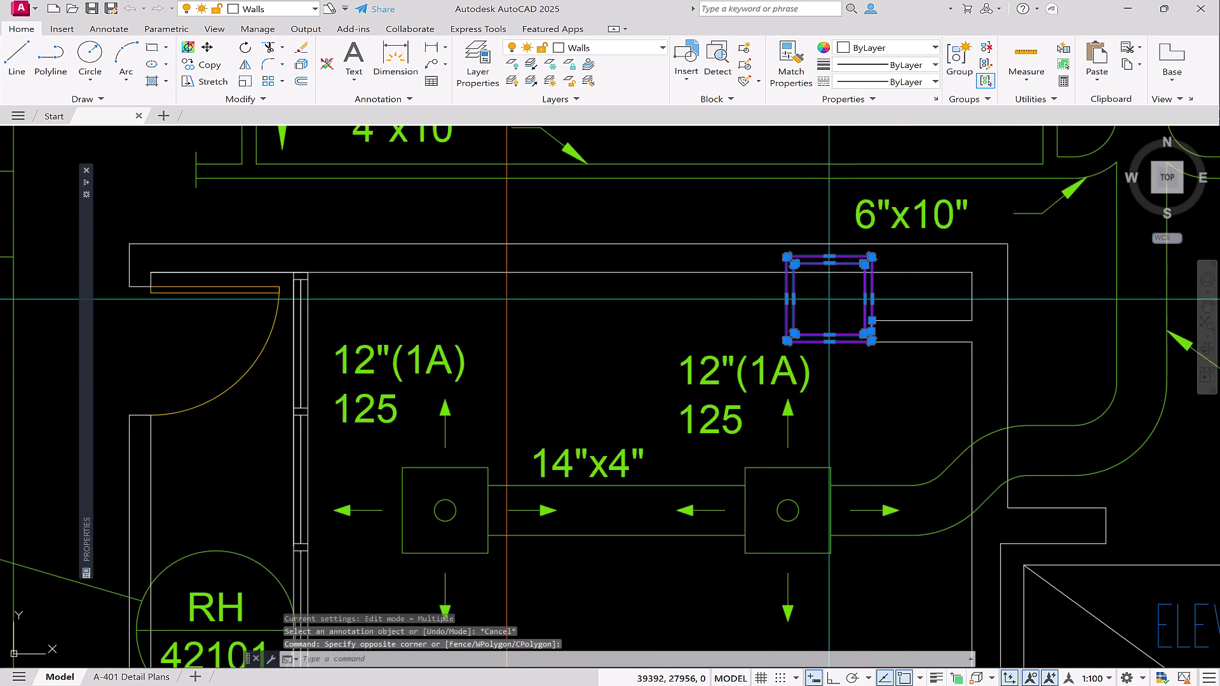
{"action": "left_click", "coordinate": [662, 48]}
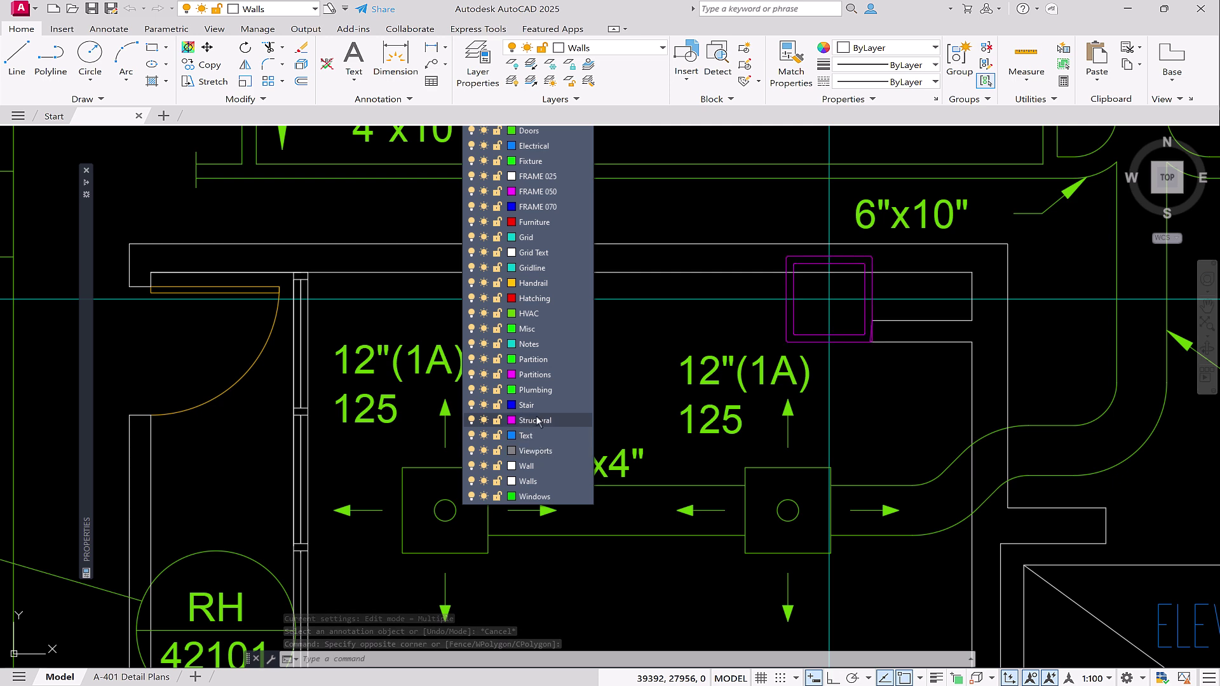
{"action": "key", "text": "Escape"}
{"action": "key", "text": "Escape"}
Step: Start stretching the 205 diffuser and 14"x6" duct end near room 2624-A, with Ortho on
{"action": "scroll", "coordinate": [580, 289], "scroll_direction": "down", "scroll_amount": 4}
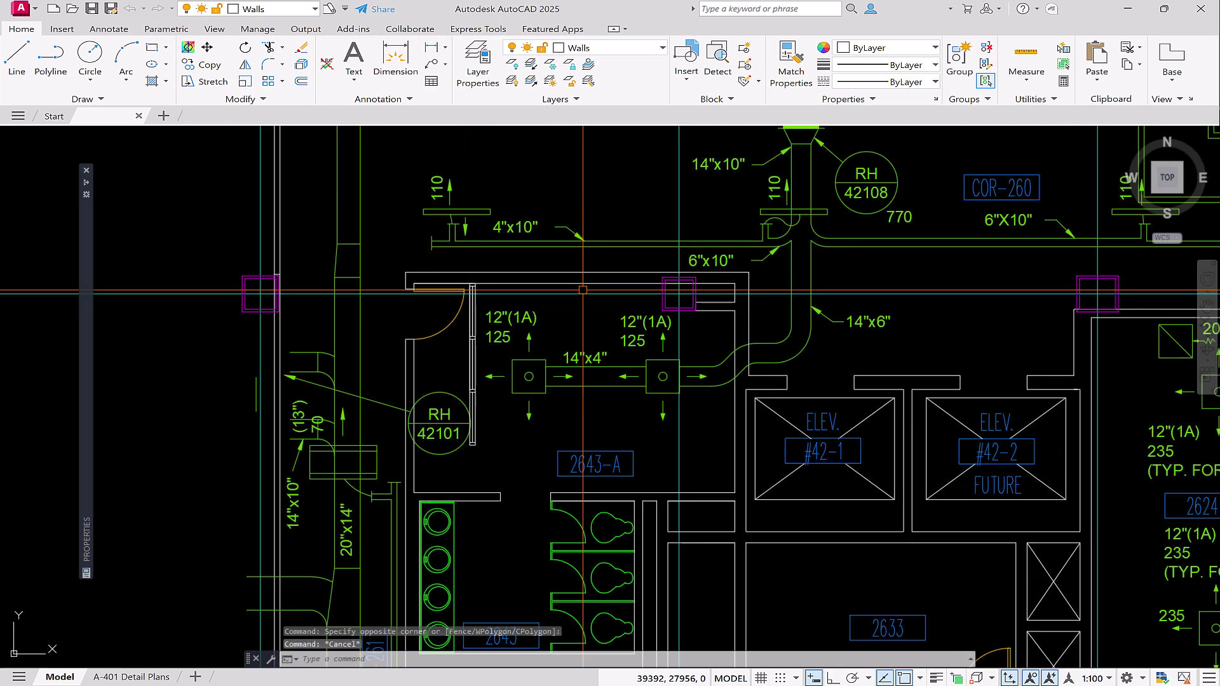
{"action": "scroll", "coordinate": [689, 357], "scroll_direction": "down", "scroll_amount": 4}
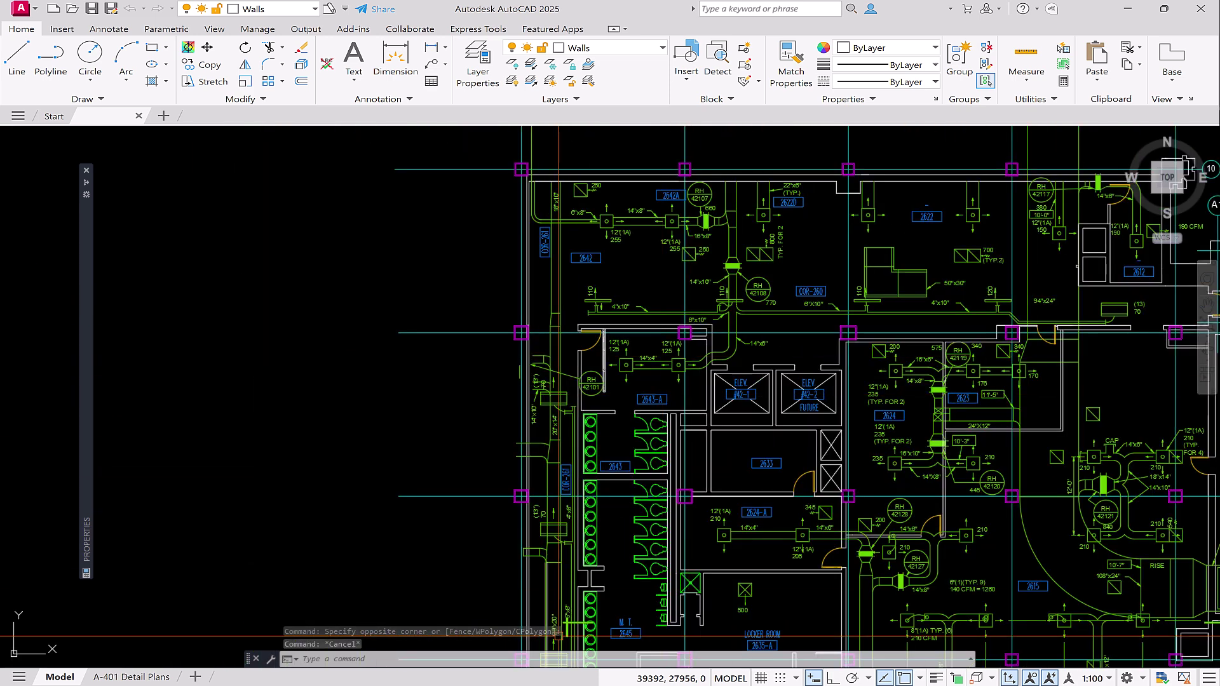
{"action": "scroll", "coordinate": [824, 579], "scroll_direction": "up", "scroll_amount": 6}
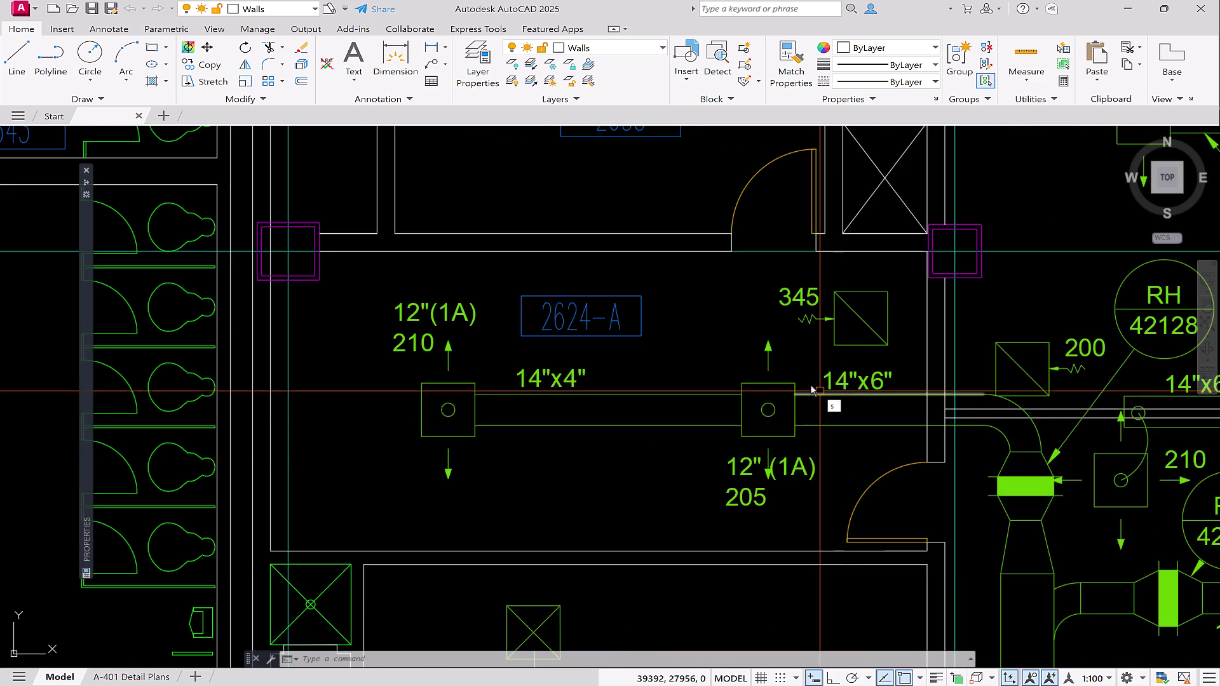
{"action": "type", "text": "s"}
{"action": "key", "text": "Return"}
{"action": "left_click", "coordinate": [828, 338]}
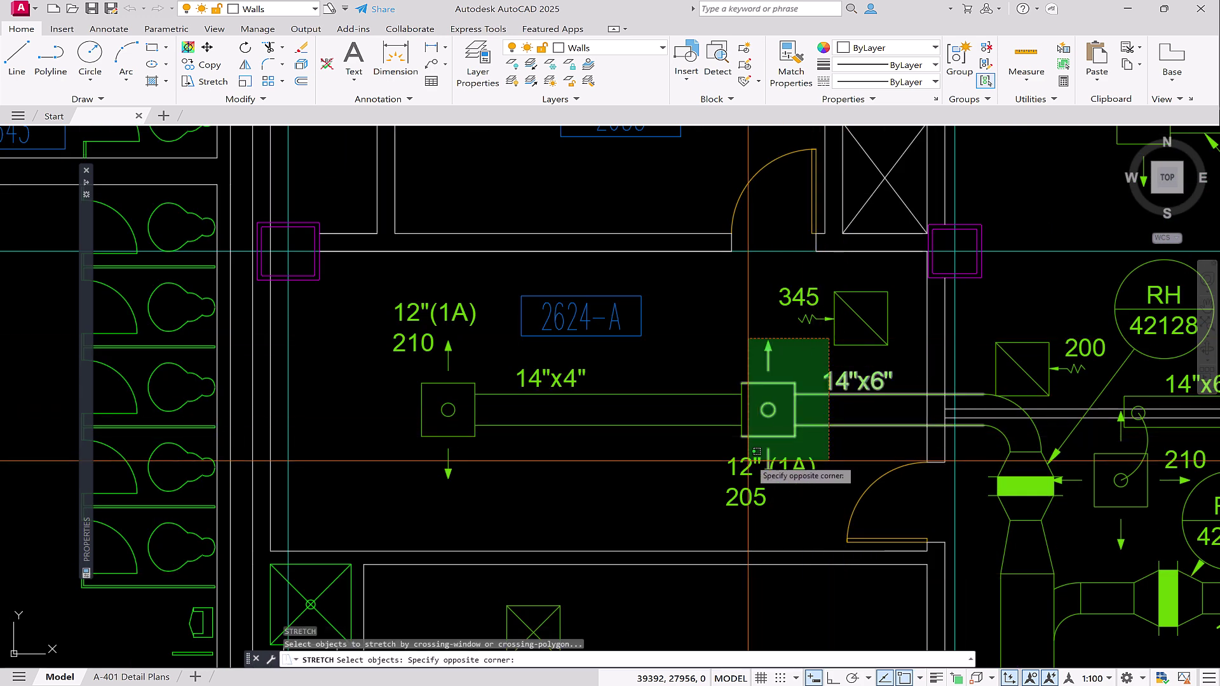
{"action": "left_click", "coordinate": [697, 517]}
{"action": "key", "text": "Return"}
{"action": "key", "text": "F8"}
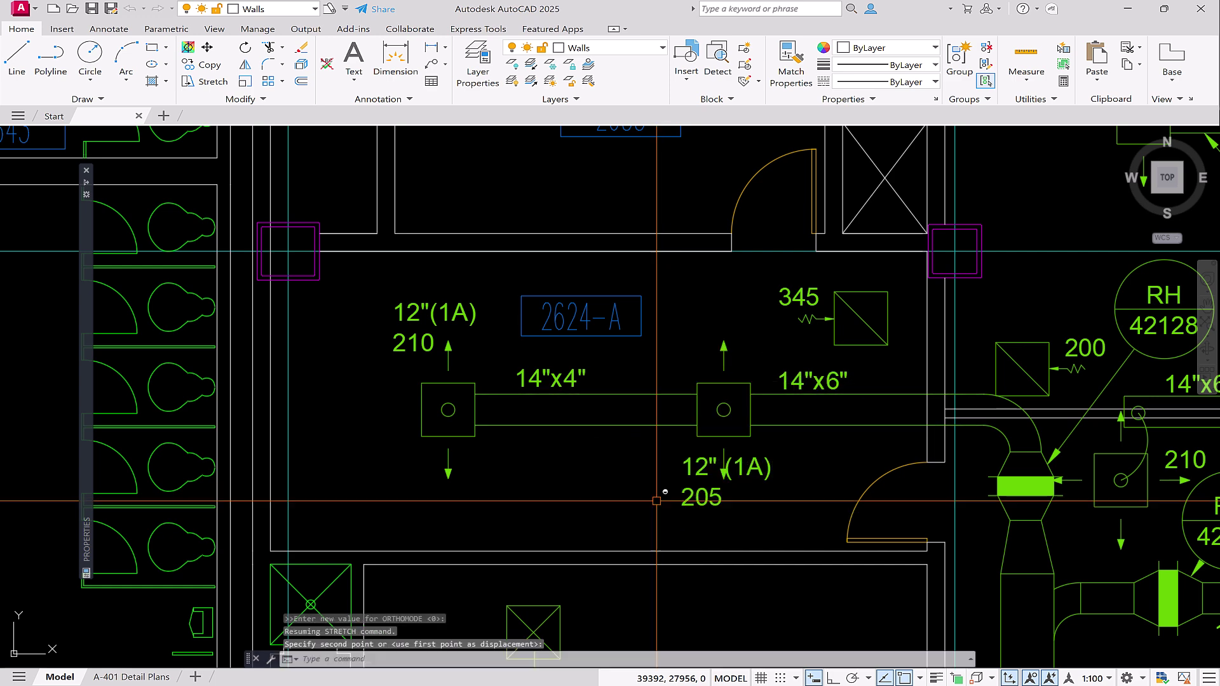
{"action": "scroll", "coordinate": [687, 431], "scroll_direction": "down", "scroll_amount": 7}
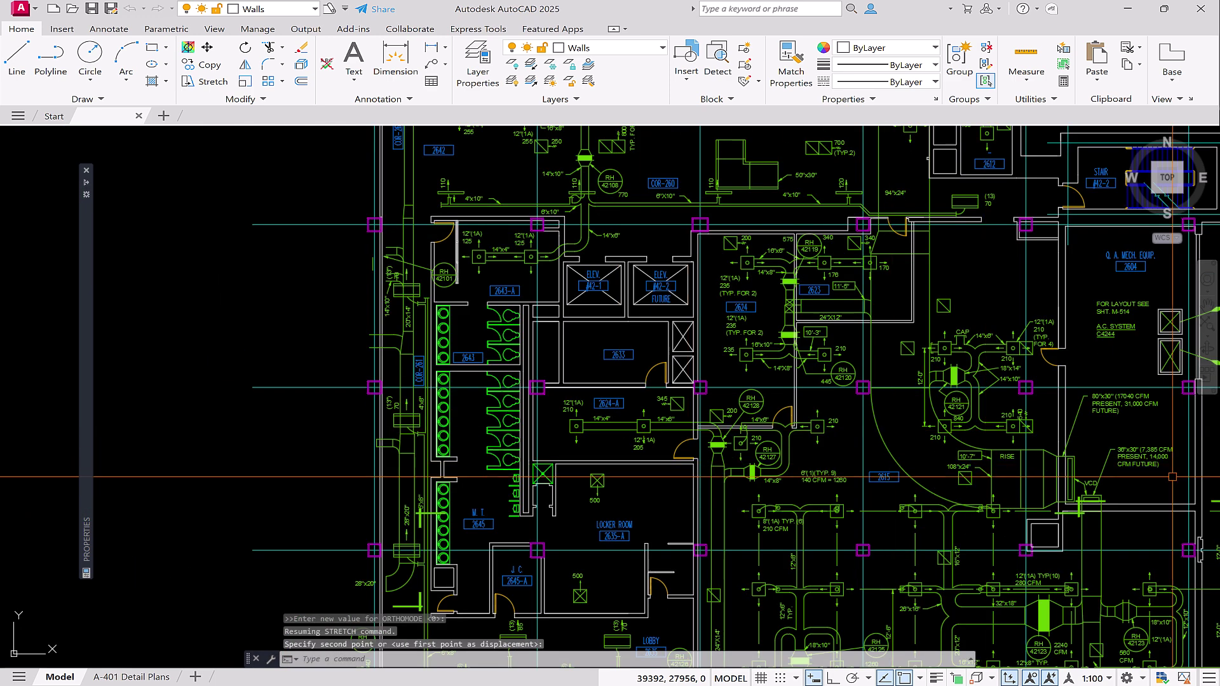
Step: Abandon the 205 diffuser stretch before any destination point, leaving the ducts near CAP unchanged
{"action": "scroll", "coordinate": [1074, 348], "scroll_direction": "up", "scroll_amount": 4}
{"action": "scroll", "coordinate": [1048, 349], "scroll_direction": "up", "scroll_amount": 3}
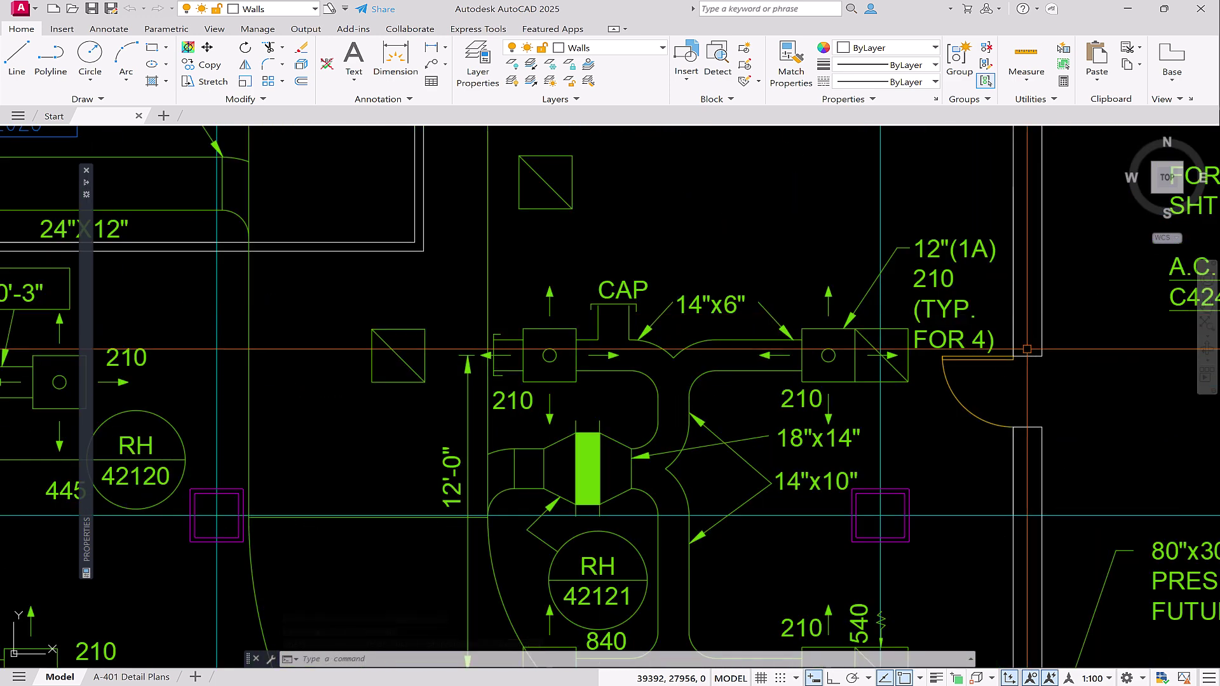
{"action": "key", "text": "Escape"}
{"action": "key", "text": "Escape"}
{"action": "type", "text": "mj"}
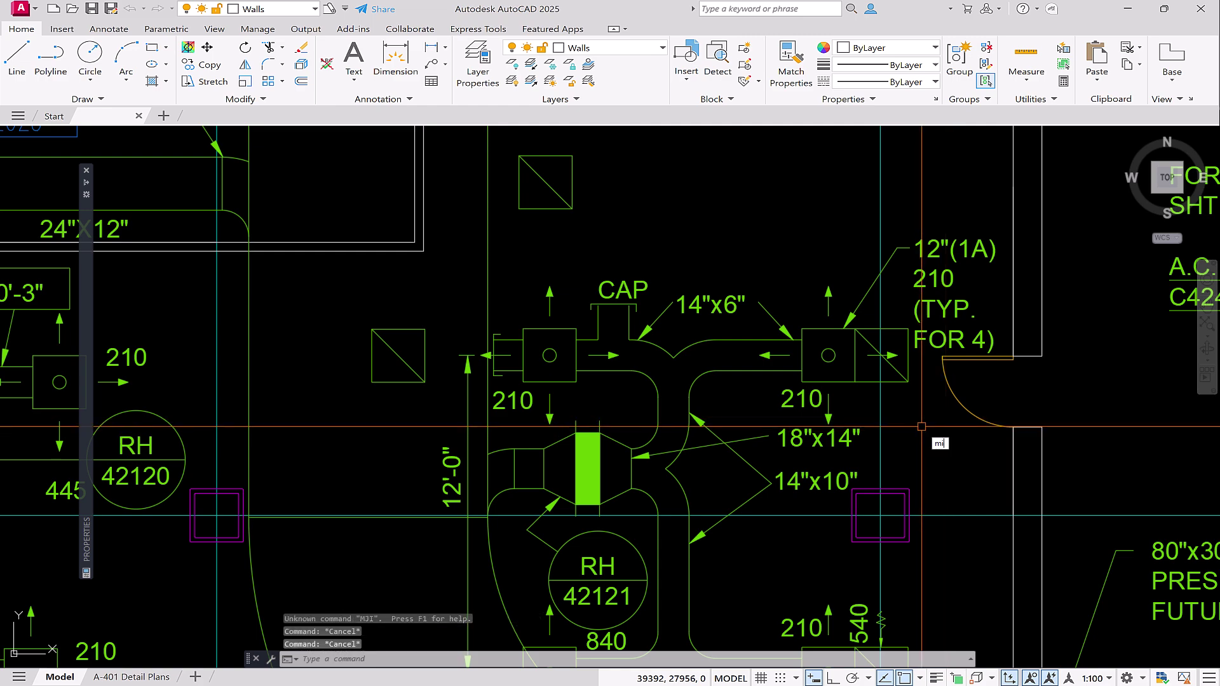